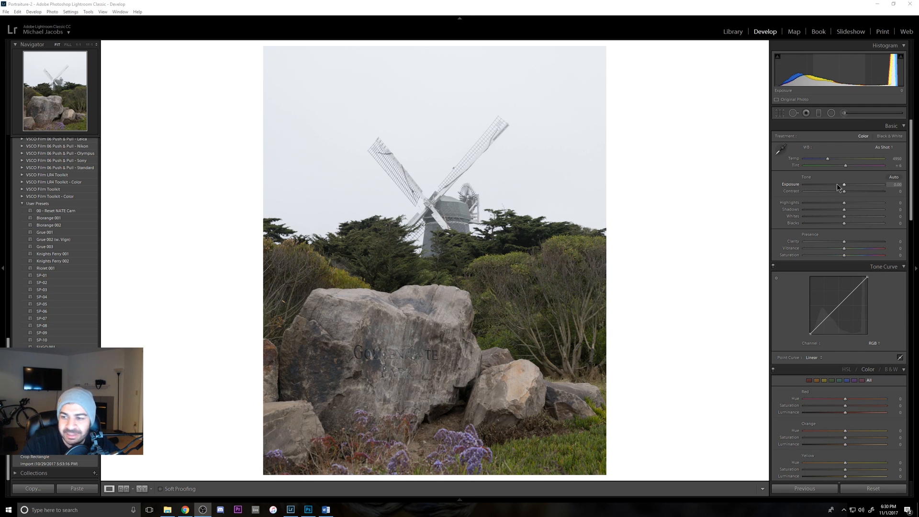
Step: Set the tone values to Exposure +0.79, Contrast -10, Highlights -100, Blacks -60, Shadows +6 and Whites -11
drag(838, 185, 853, 187)
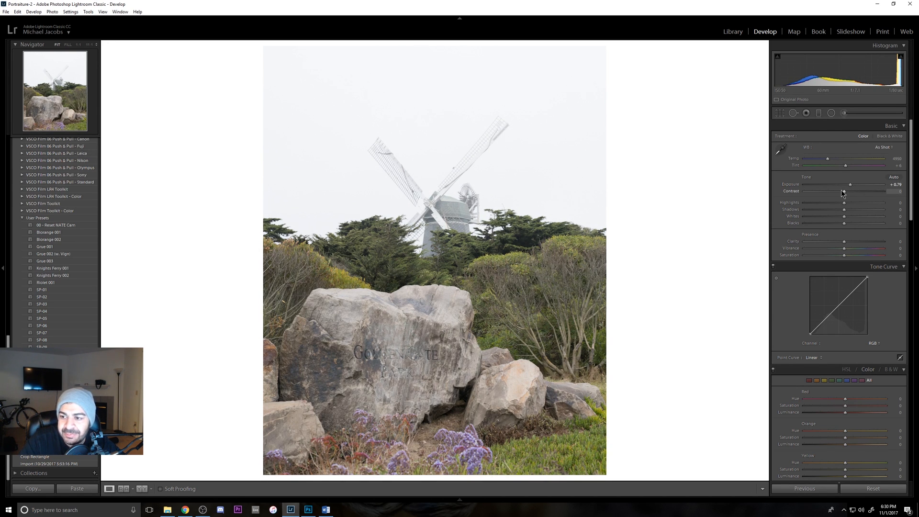
drag(843, 192, 840, 193)
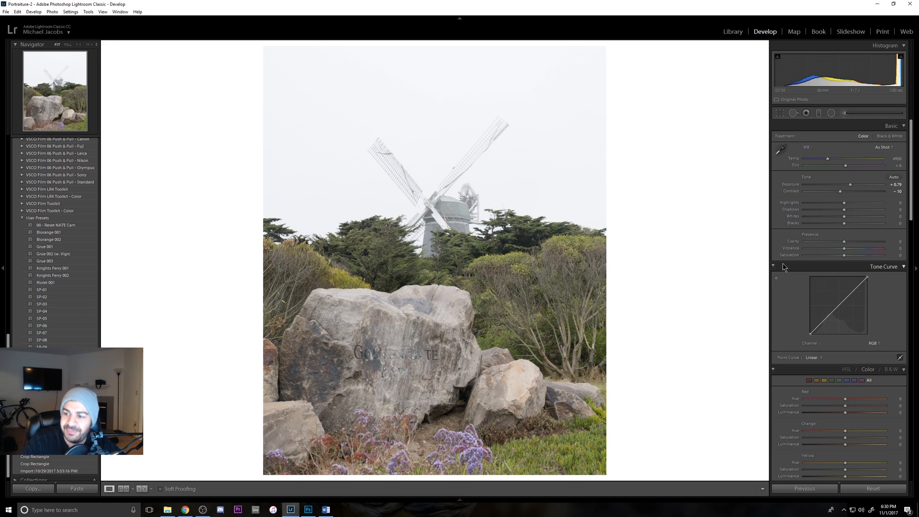
drag(844, 206, 177, 146)
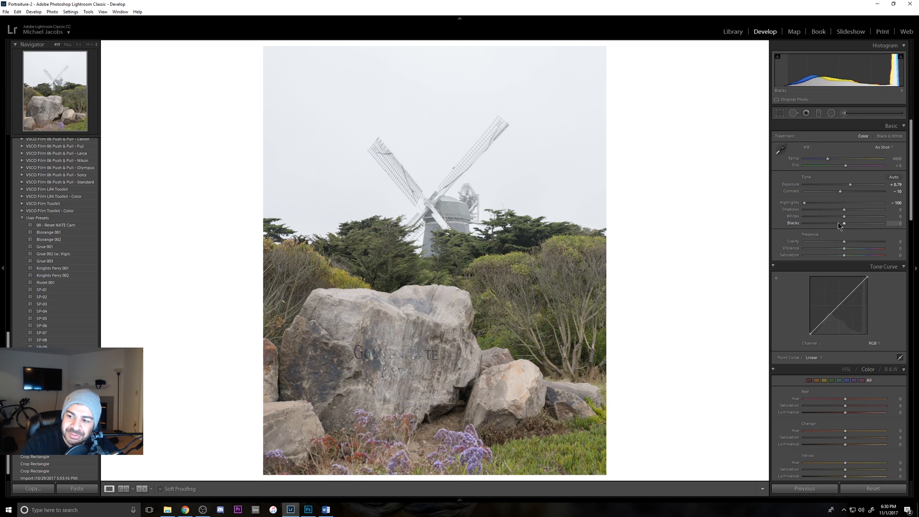
drag(844, 224, 824, 229)
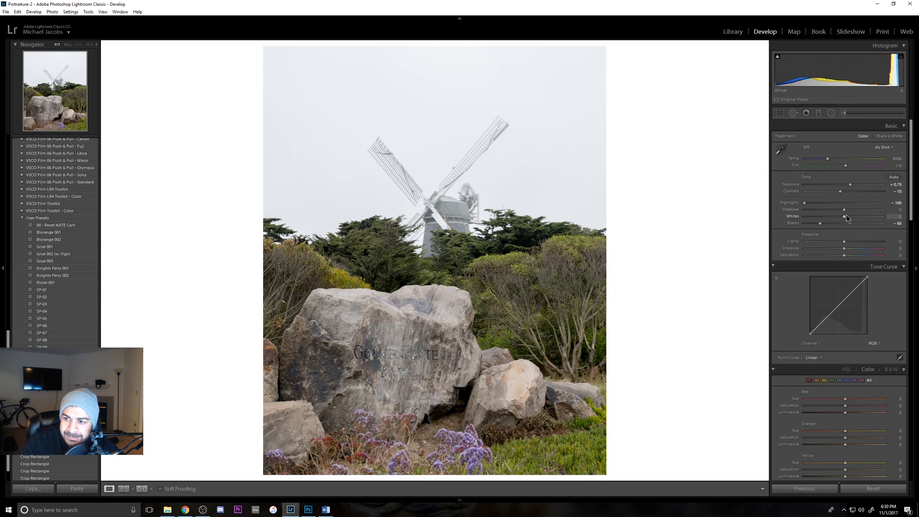
drag(843, 211, 846, 213)
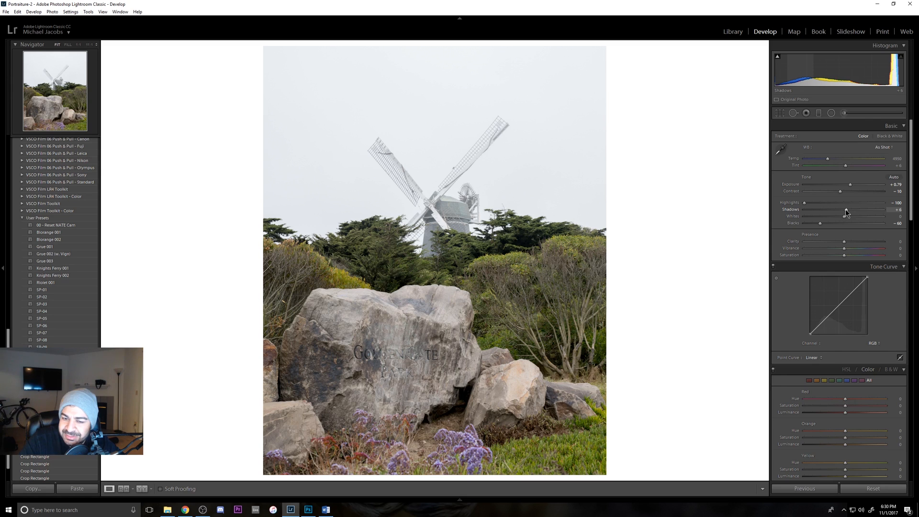
drag(845, 216, 839, 216)
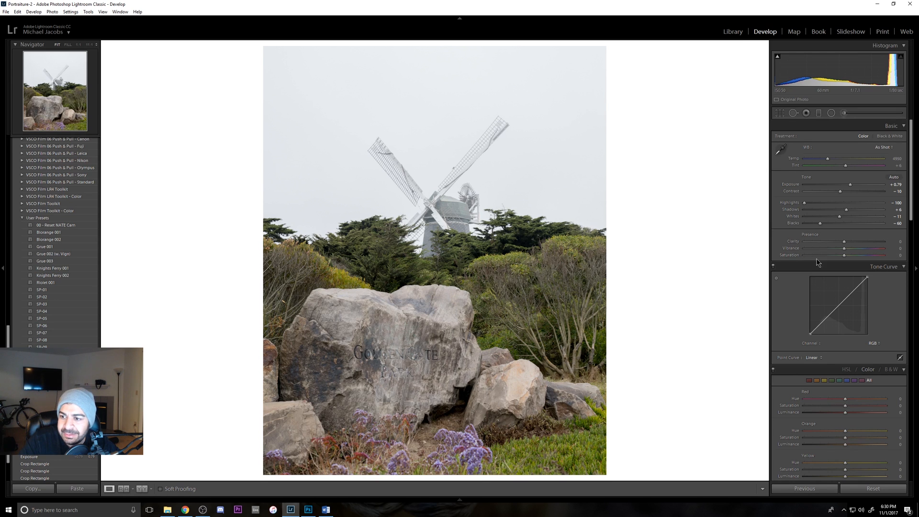
Step: Set the photo's presence values to Clarity +5, Vibrance +5 and Saturation -10
click(901, 242)
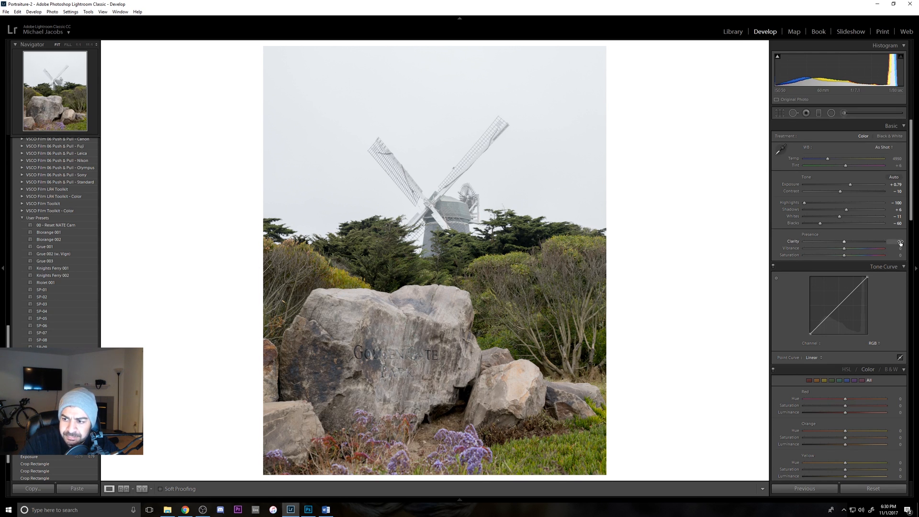
text(5)
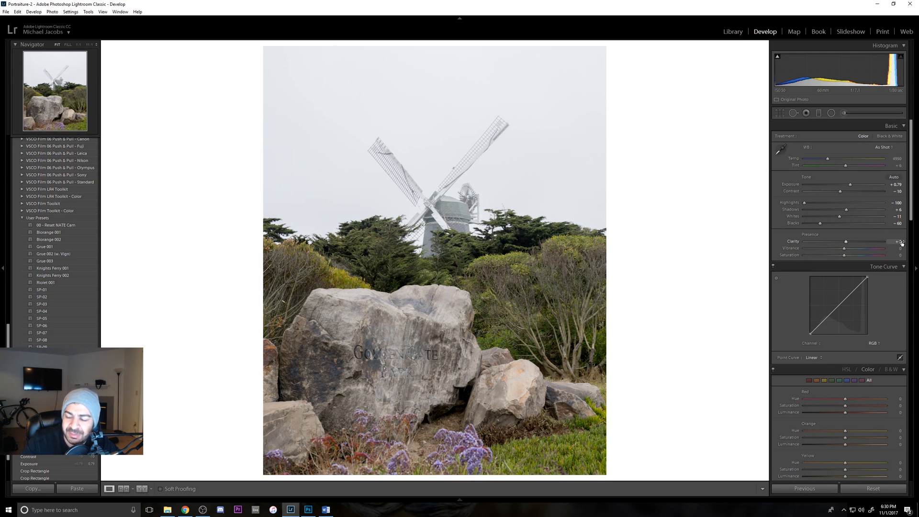
key(Return)
click(901, 249)
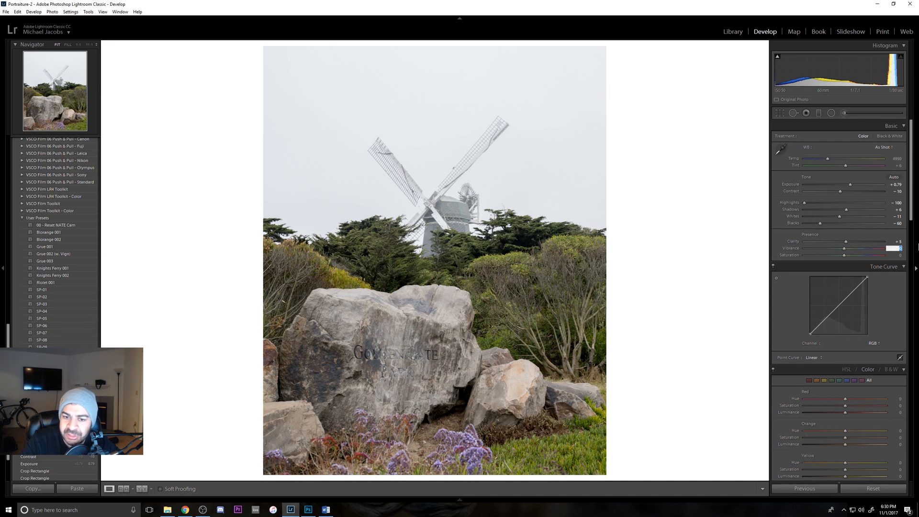
key(Return)
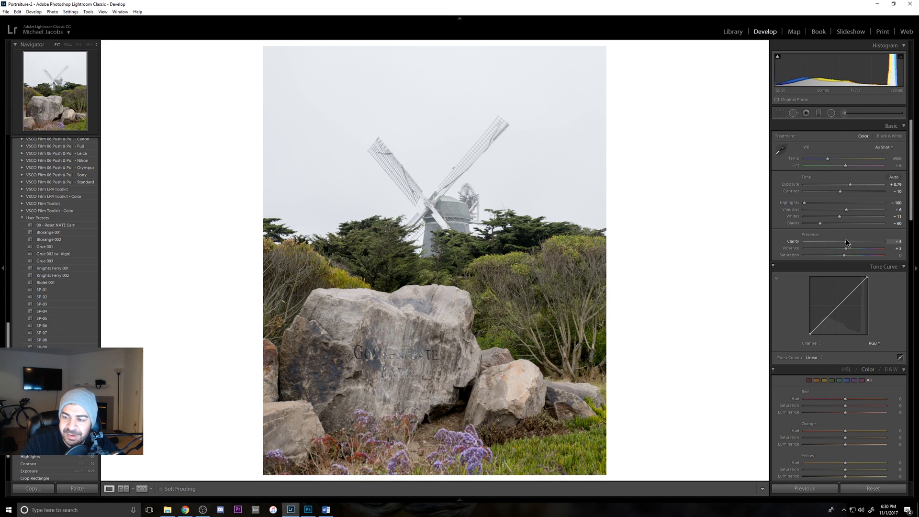
click(899, 255)
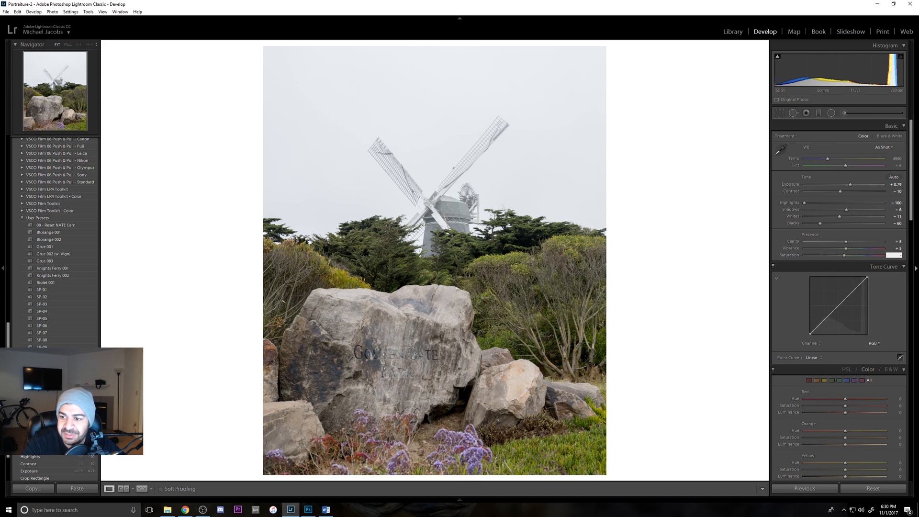
text(-10)
key(Return)
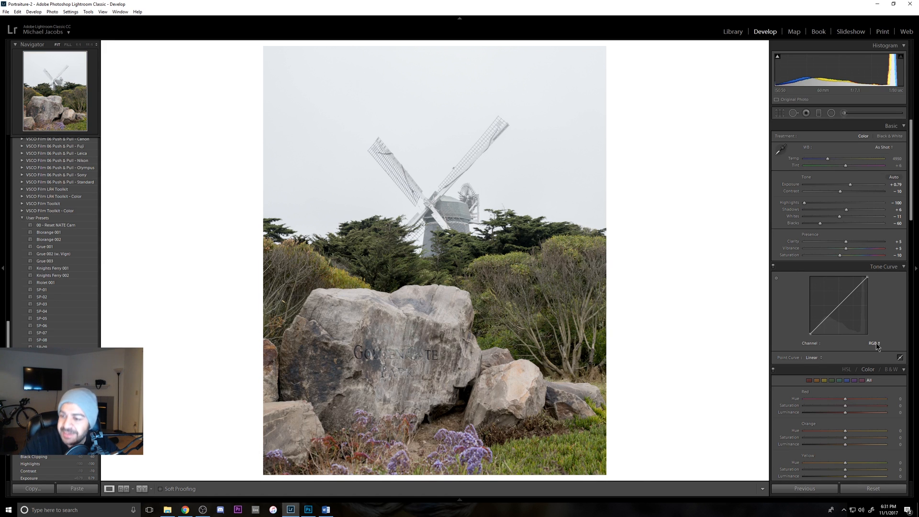
Step: Apply the saved Tone Curve (S-001) user preset to the windmill photo
click(900, 358)
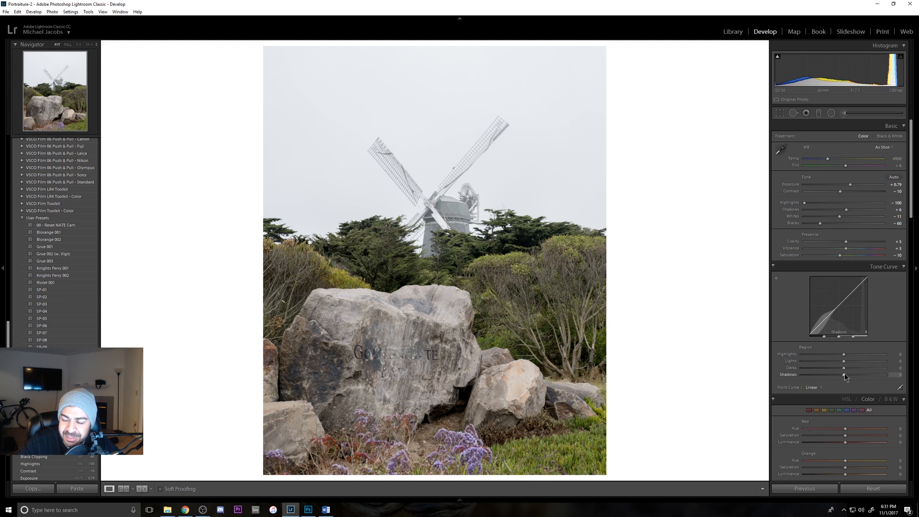
click(900, 388)
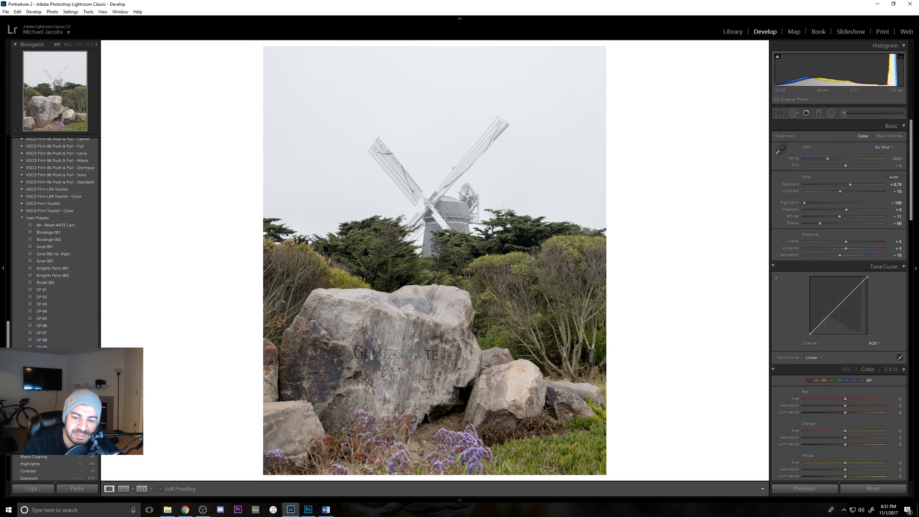
click(47, 383)
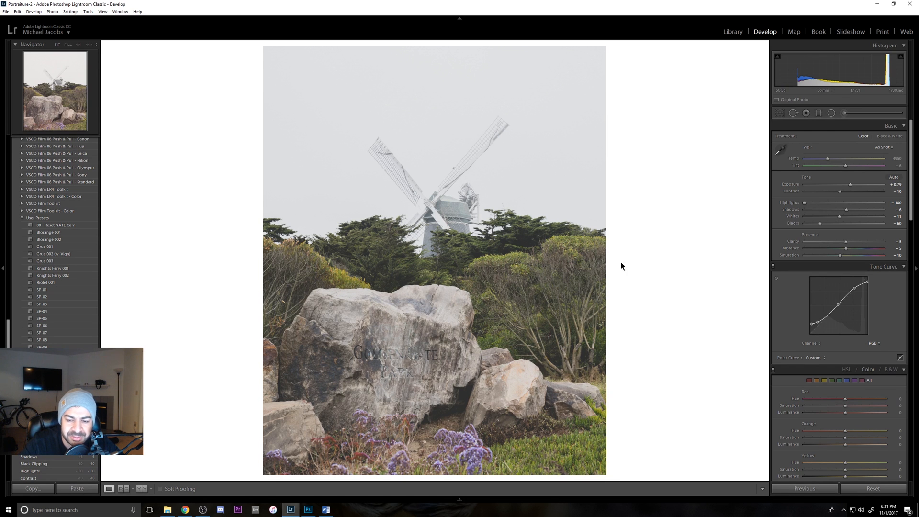
Step: Compare the dark trees beside the windmill at 1:1 with the tone curve switched off and on
click(494, 257)
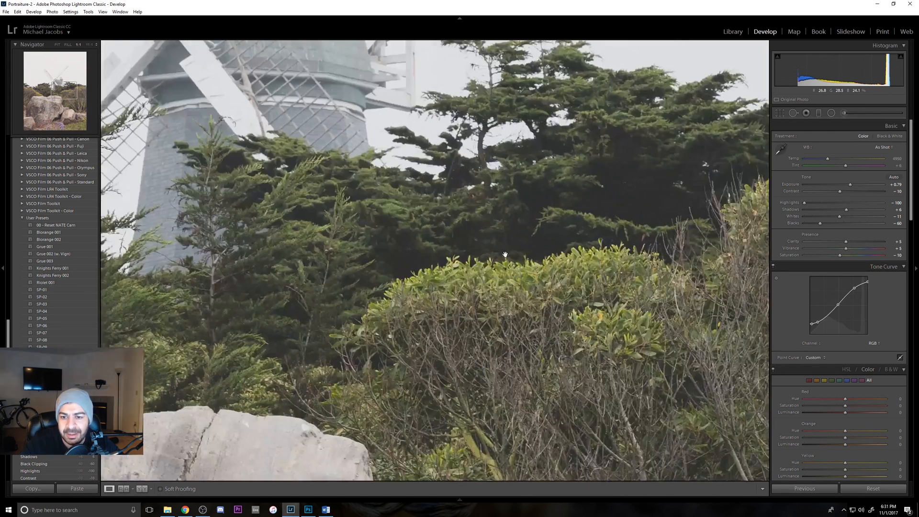
drag(504, 257, 453, 297)
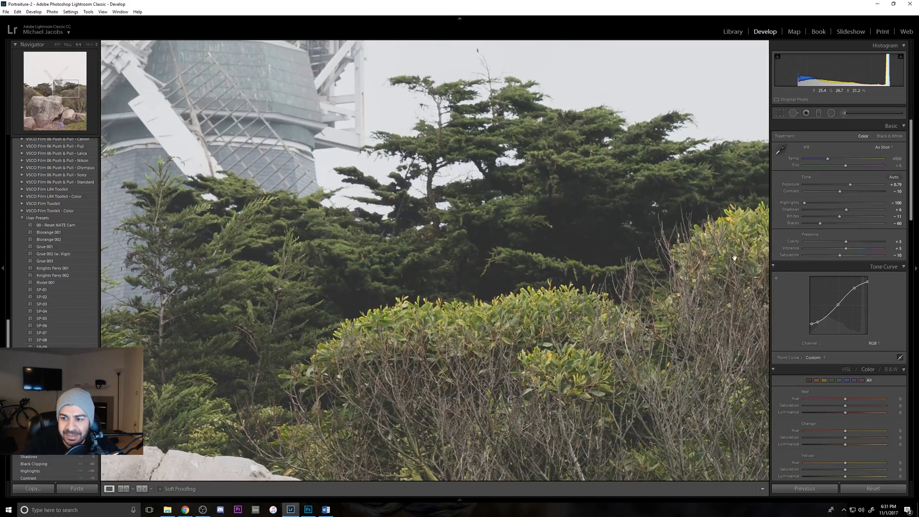
click(773, 266)
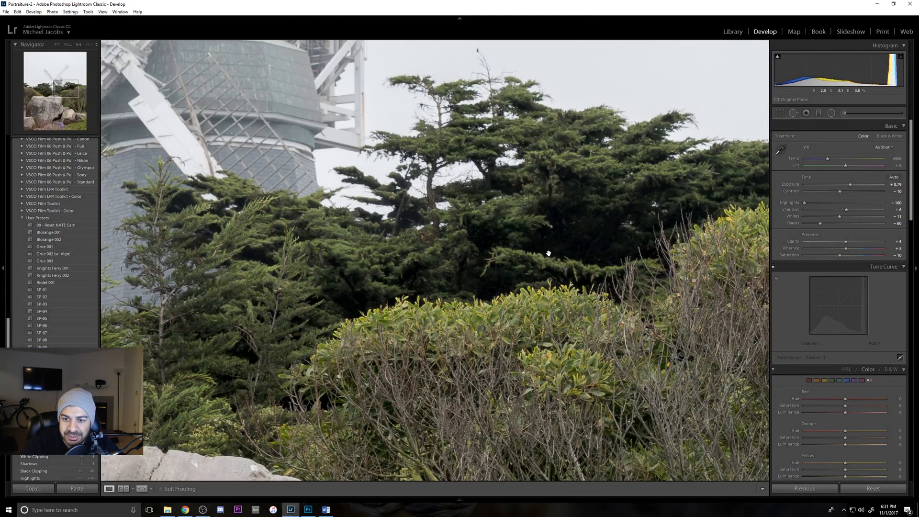
click(773, 266)
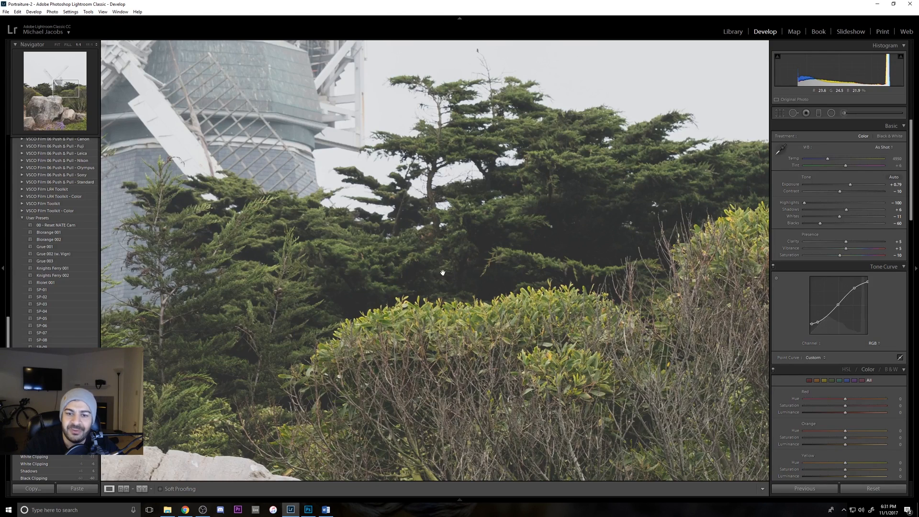
click(560, 265)
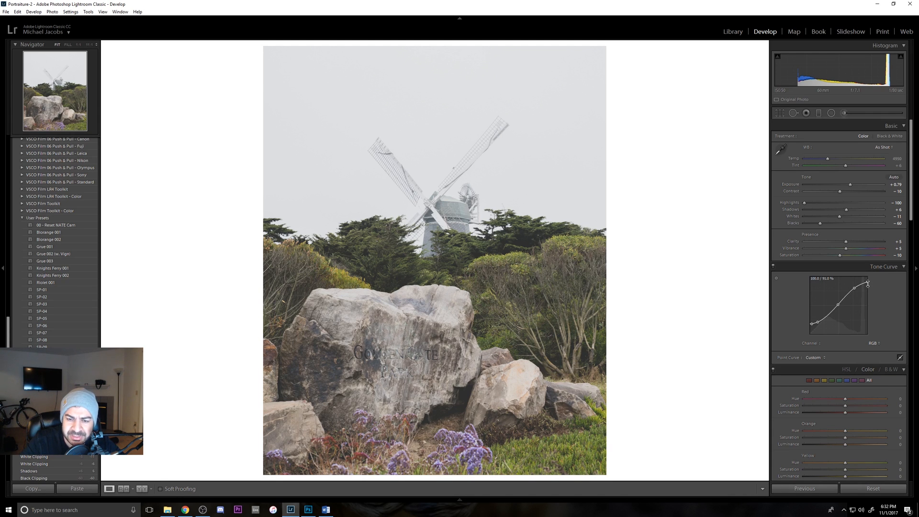
Step: Raise the white end point of the RGB tone curve to the upper corner of the graph
drag(867, 283, 868, 277)
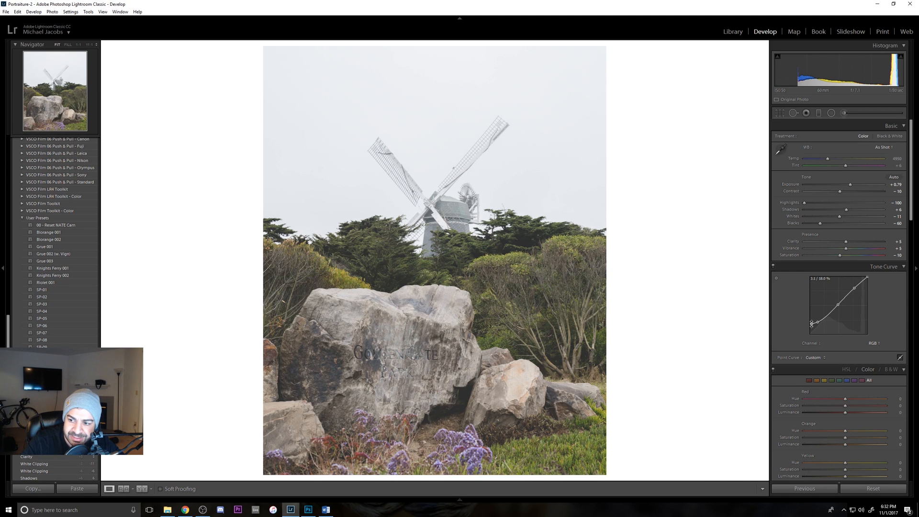
drag(812, 323, 805, 340)
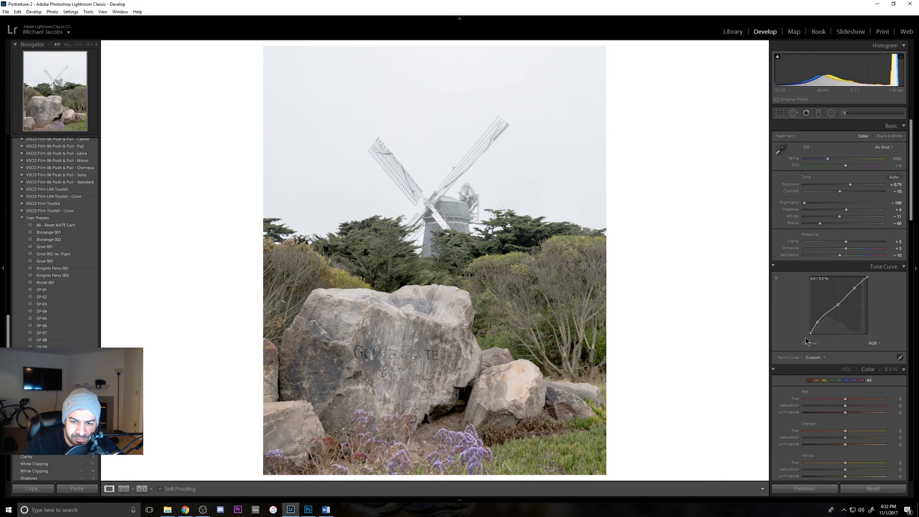
drag(805, 337, 808, 333)
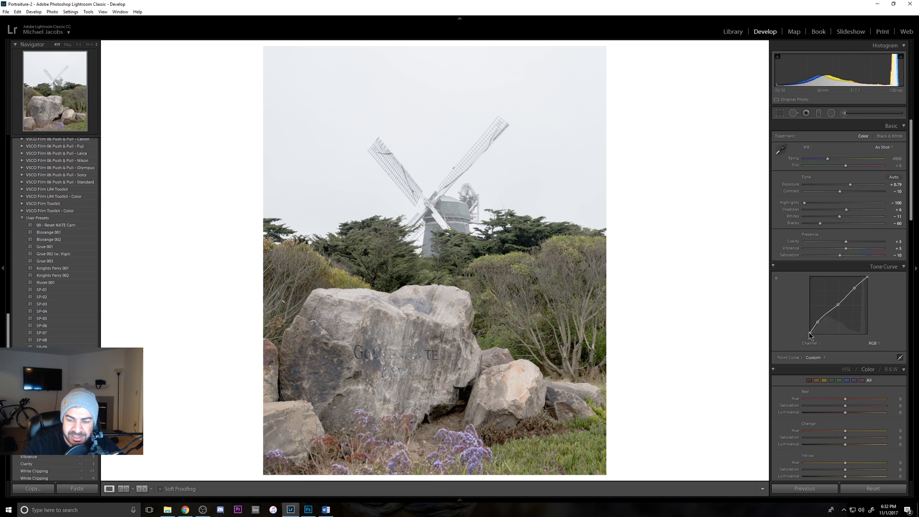
key(ctrl+z)
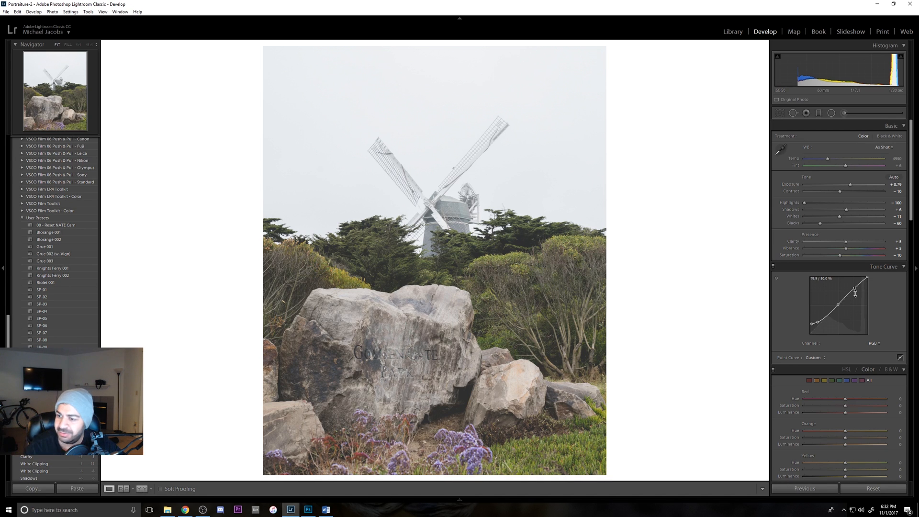
Step: In the camera calibration, set the Green Primary to Hue +79 and Saturation -39
click(916, 221)
click(915, 237)
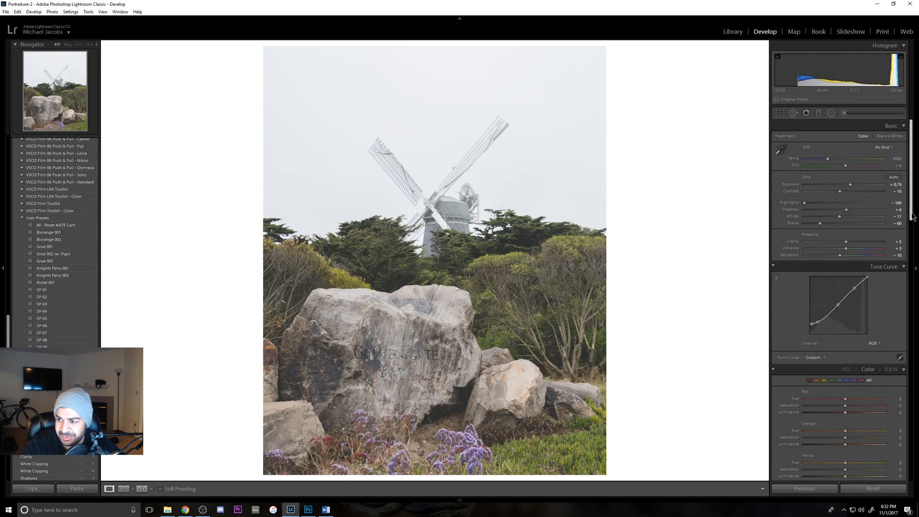
mouse_move(912, 211)
mouse_down()
mouse_move(912, 319)
mouse_move(906, 220)
mouse_up()
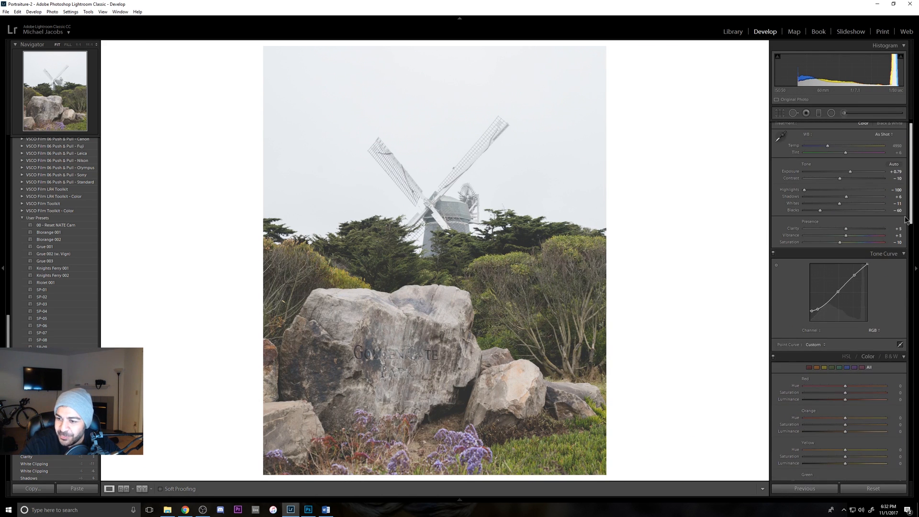
scroll(884, 460, down, 20)
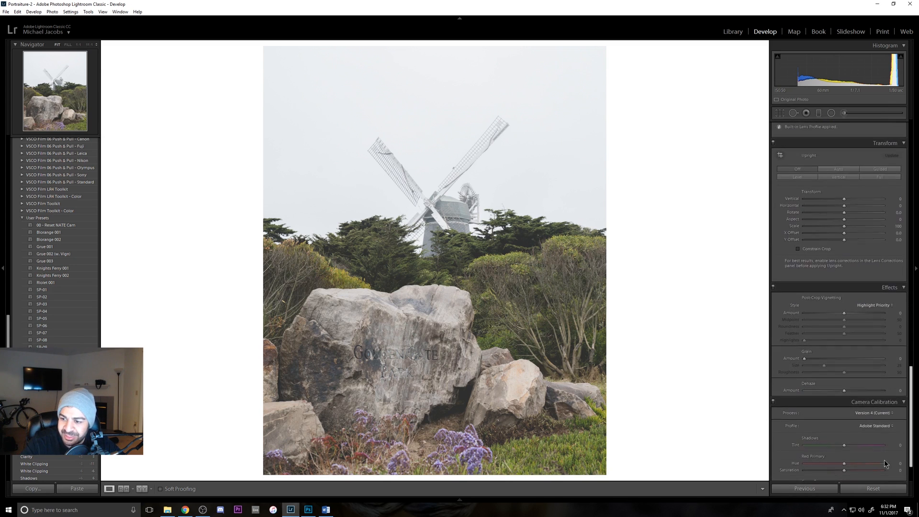
scroll(883, 459, down, 3)
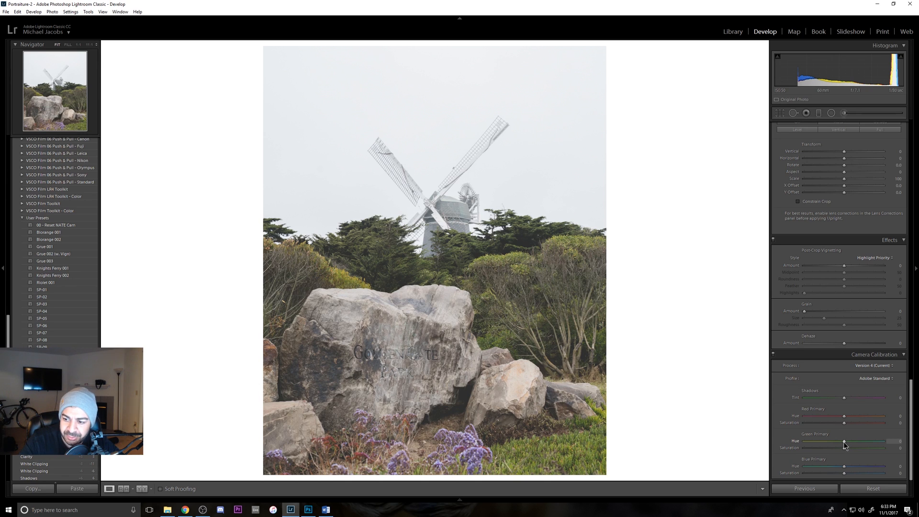
drag(845, 444, 877, 445)
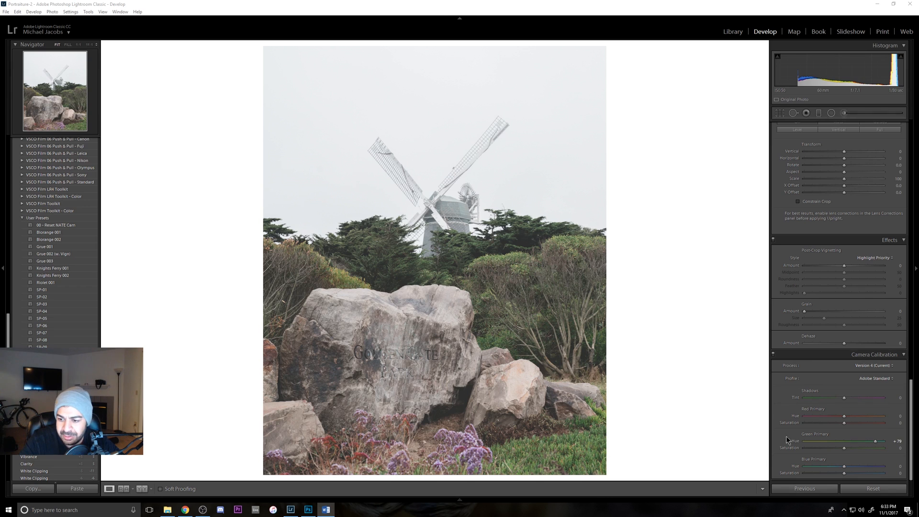
drag(844, 448, 837, 449)
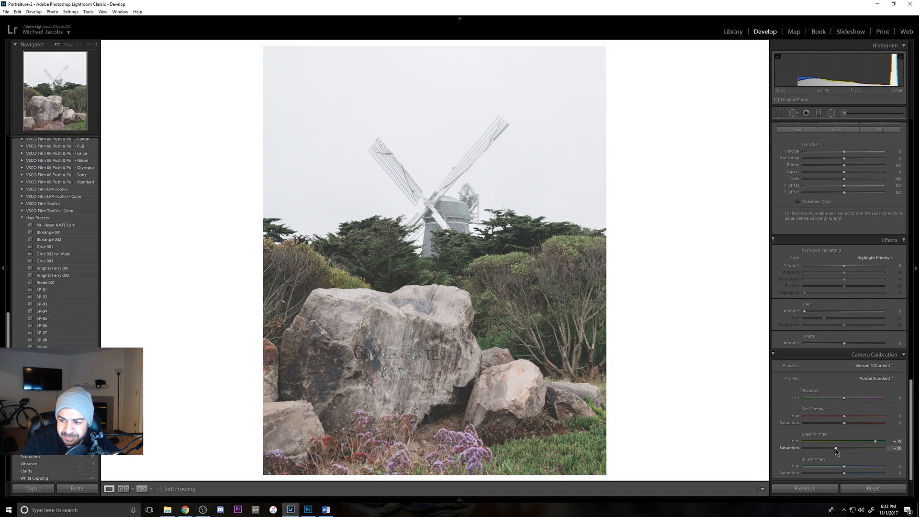
drag(829, 450, 831, 453)
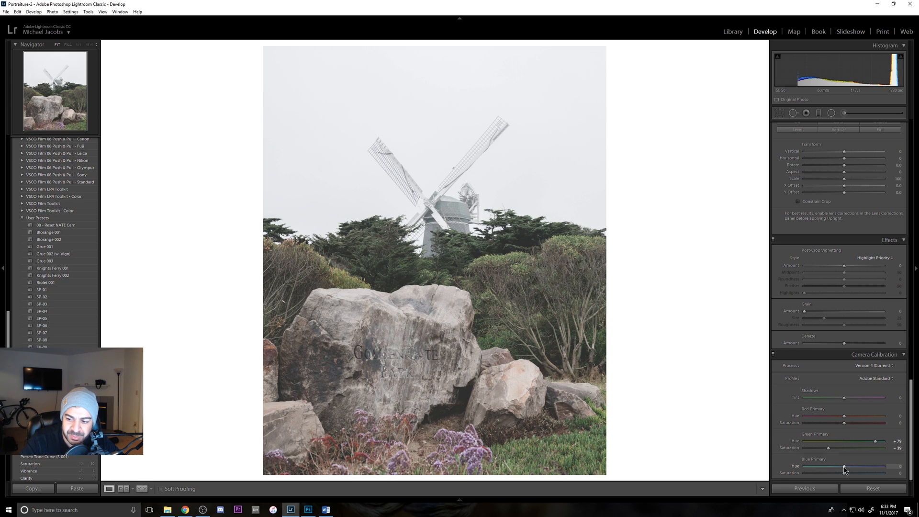
Step: Set the Blue Primary to Hue +27 and Saturation -37, and the Red Primary to Hue -20 and Saturation +11
drag(843, 467, 856, 470)
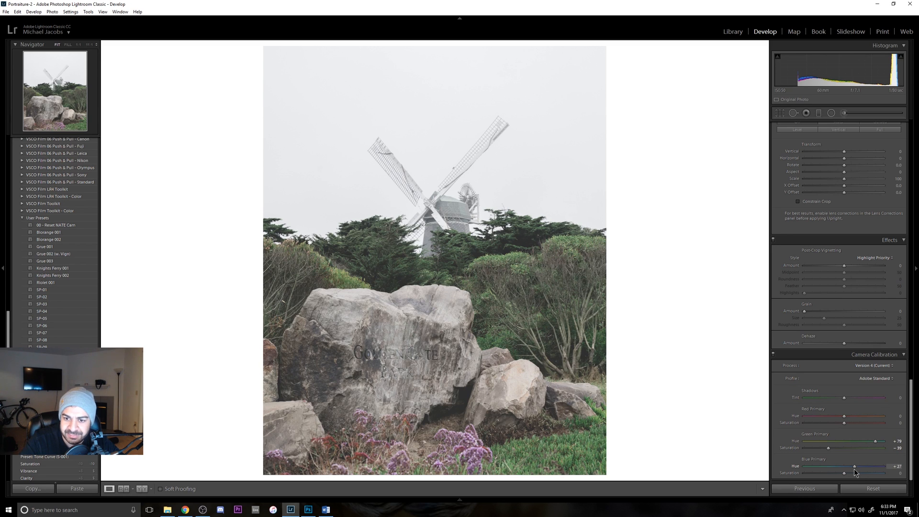
drag(854, 469, 831, 475)
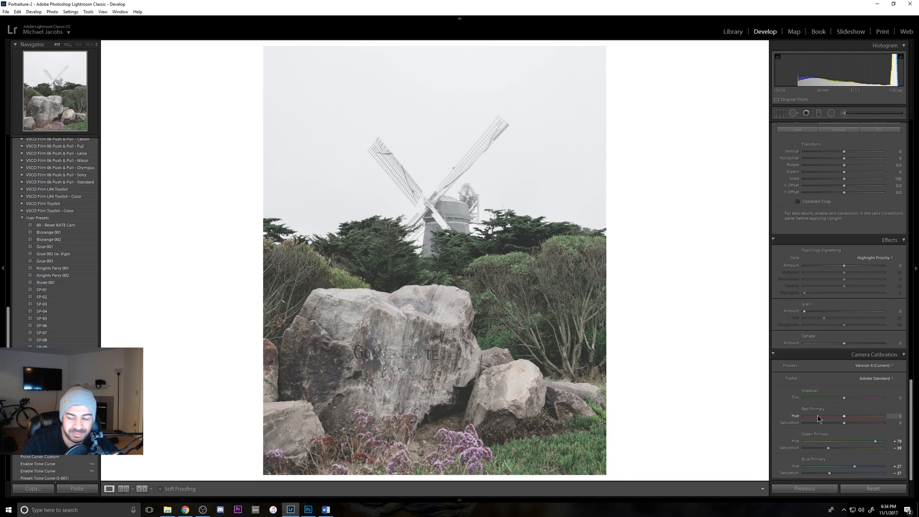
drag(846, 416, 836, 418)
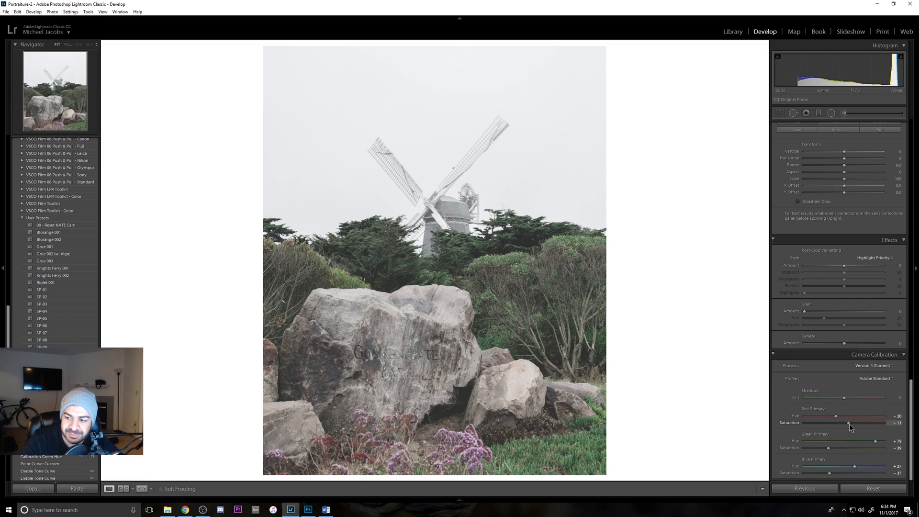
drag(850, 423, 847, 424)
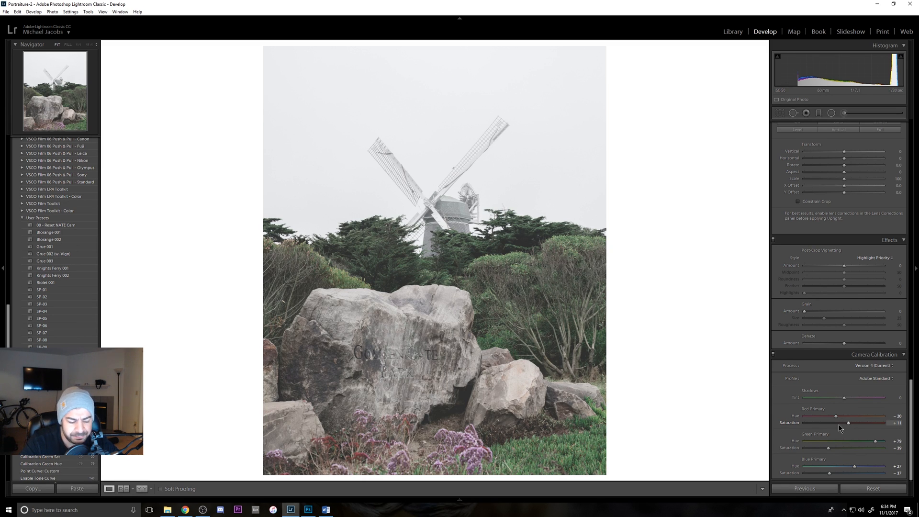
Step: Compare the whole photo with the camera calibration adjustments switched off and on
click(773, 355)
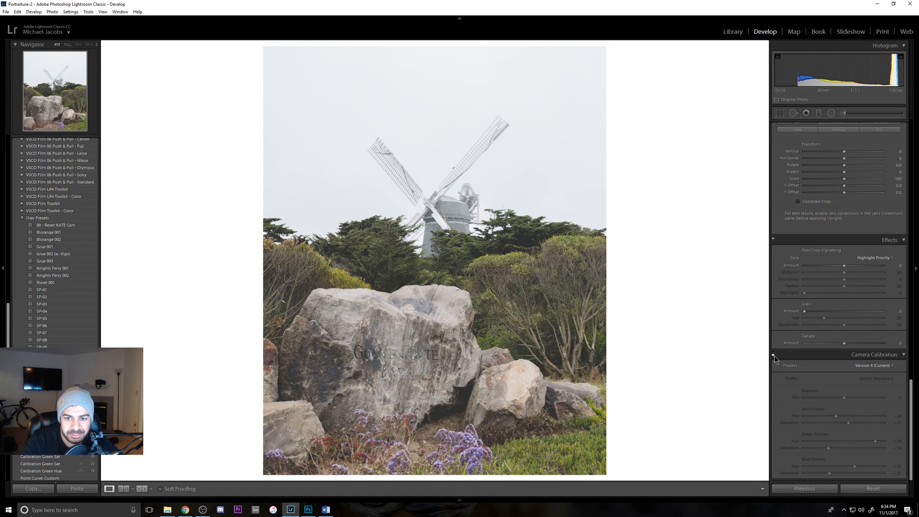
click(773, 355)
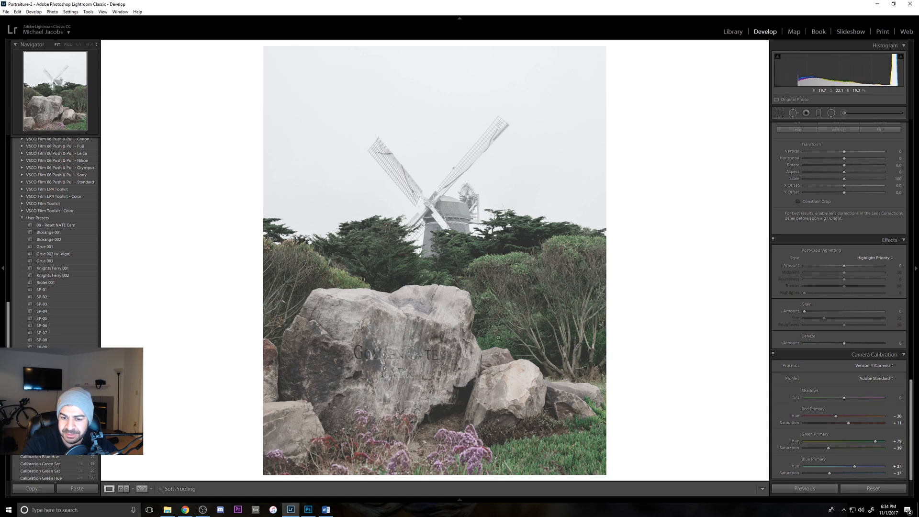
drag(334, 444, 331, 389)
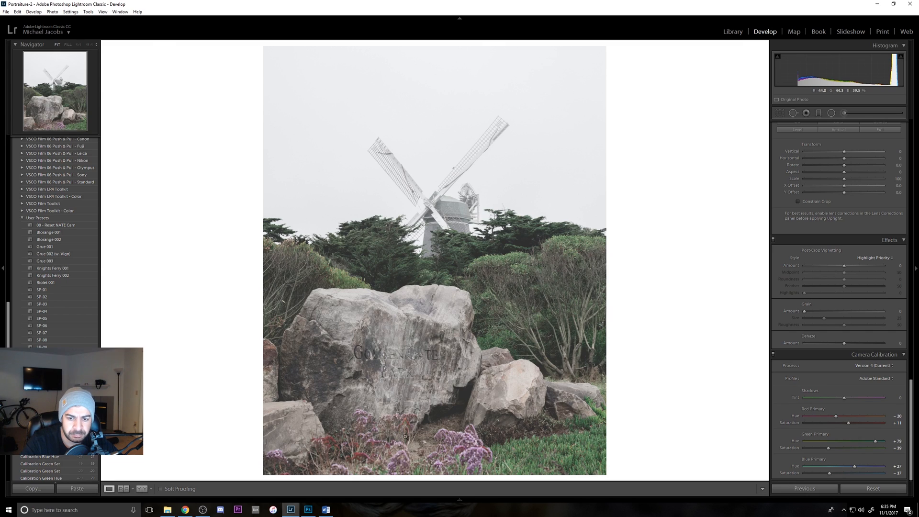
drag(439, 232, 437, 363)
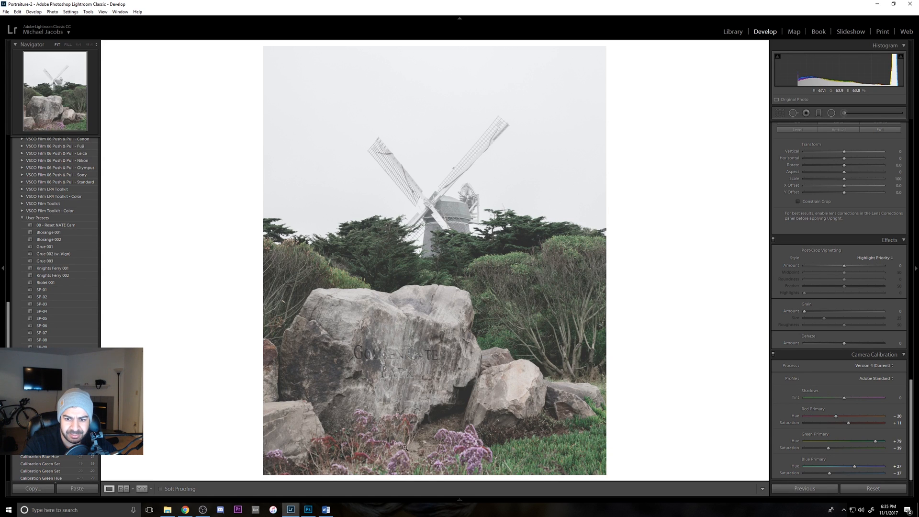
click(369, 446)
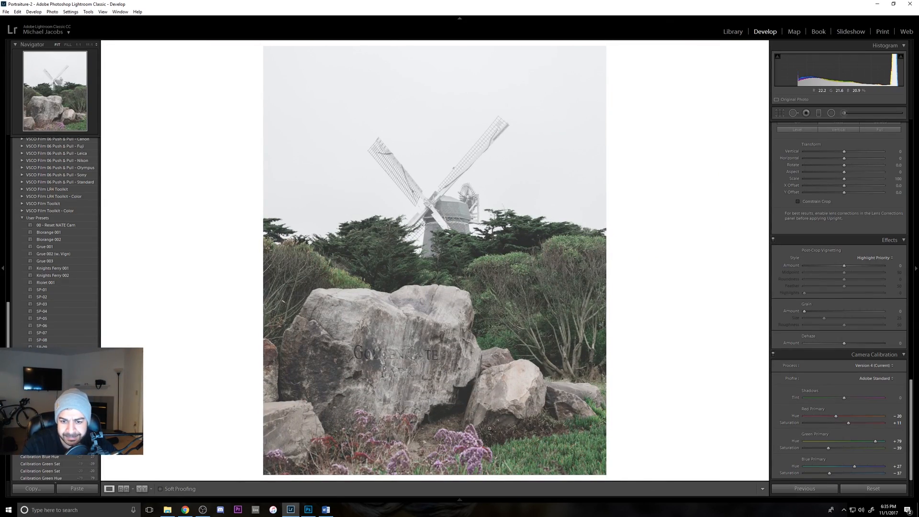
Step: Inspect the colours of the bushes, rocks and foreground plants at 1:1 magnification
click(520, 385)
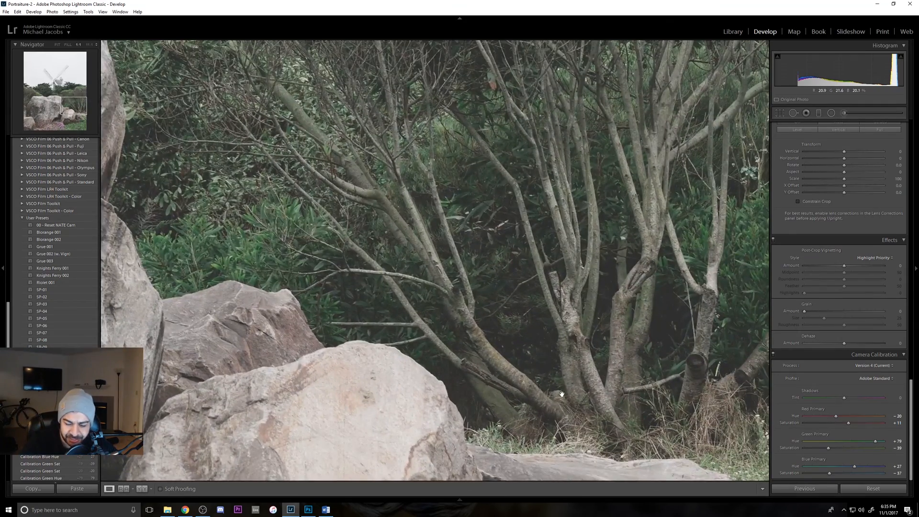
drag(483, 455, 599, 287)
drag(331, 421, 539, 323)
drag(303, 389, 607, 260)
drag(491, 377, 376, 452)
click(523, 330)
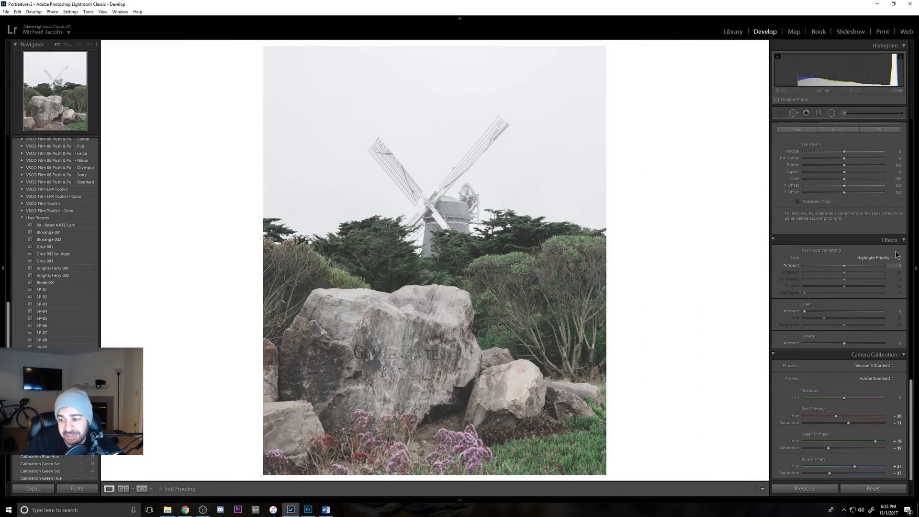
Step: In the per-colour adjustments, set Red to Hue -74, Saturation -31 and Luminance -31
drag(910, 389, 909, 182)
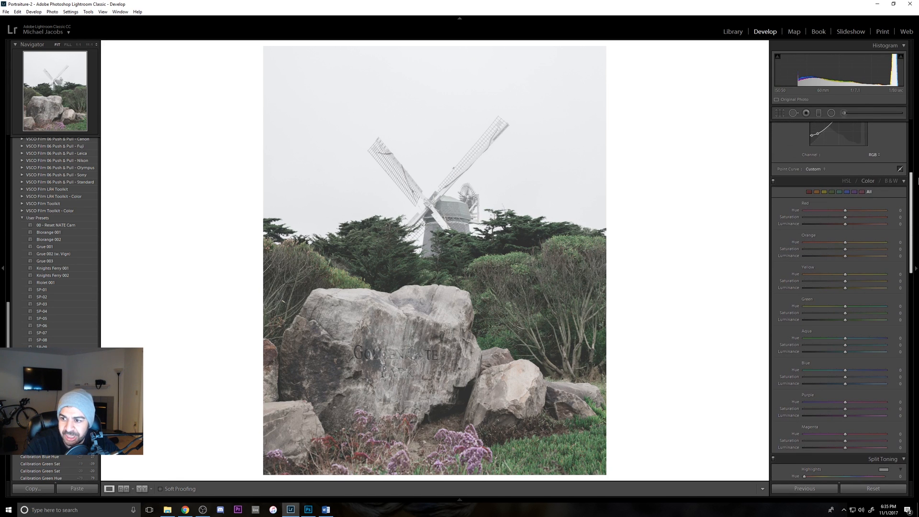
click(866, 182)
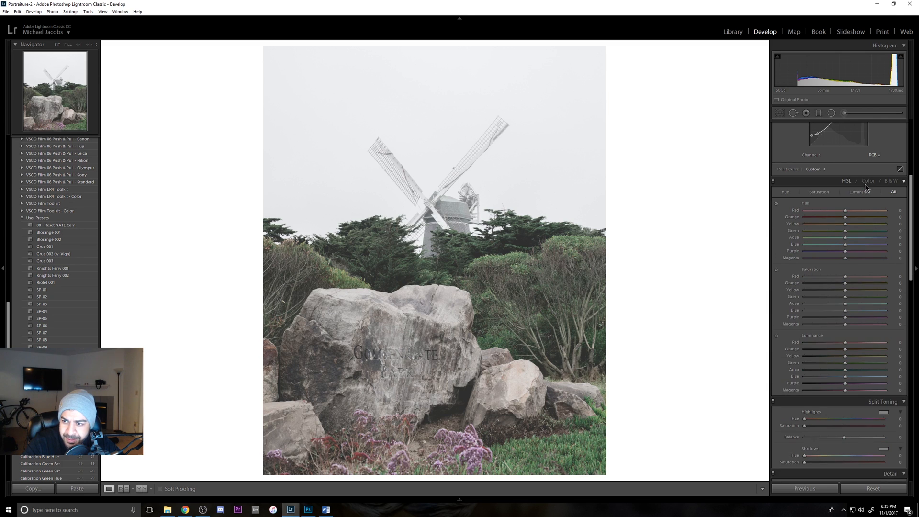
click(864, 184)
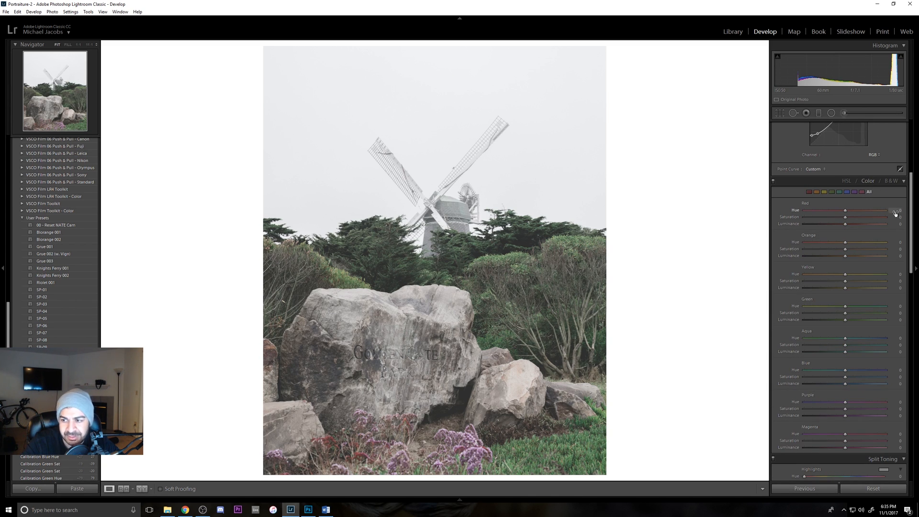
mouse_move(912, 223)
mouse_down()
mouse_move(912, 264)
mouse_move(913, 236)
mouse_up()
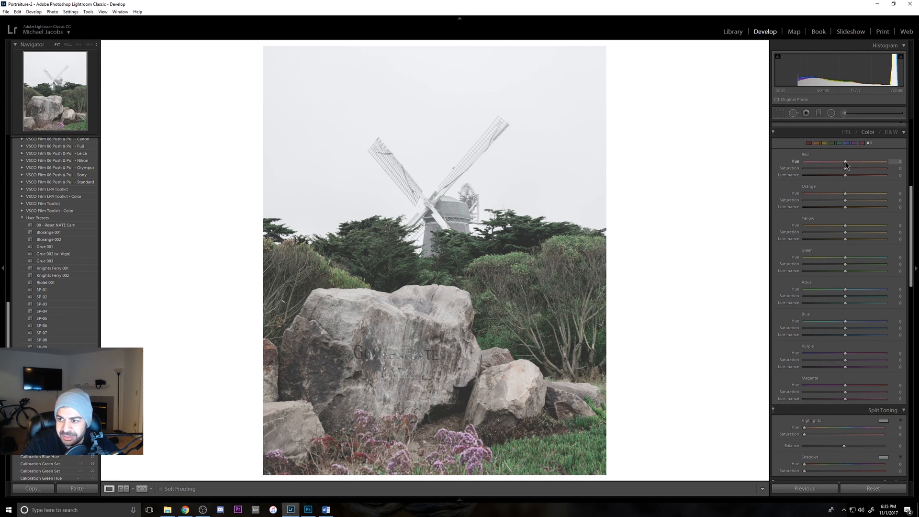
drag(845, 163, 835, 162)
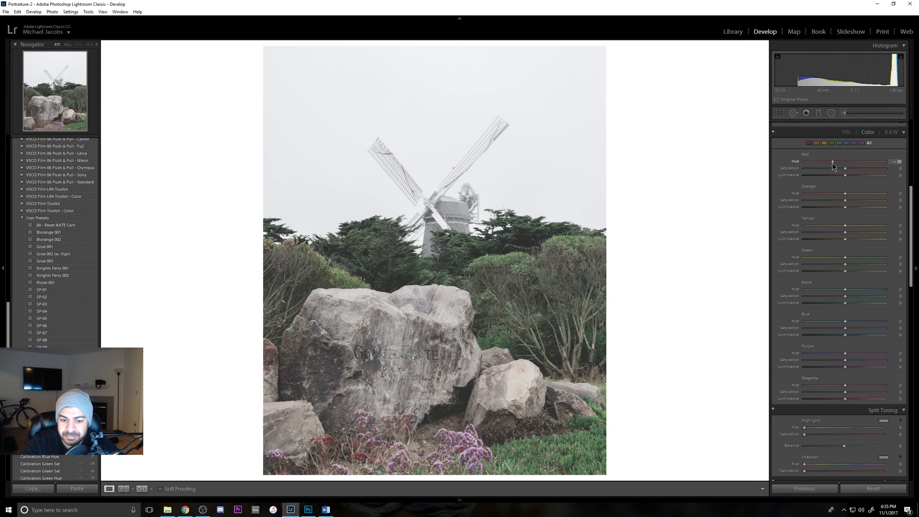
mouse_move(844, 168)
mouse_down()
mouse_move(832, 168)
mouse_move(834, 177)
mouse_up()
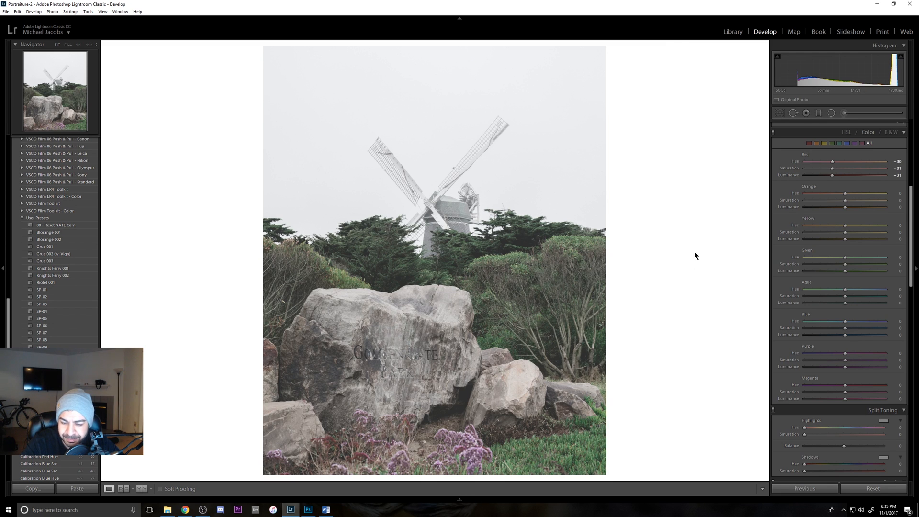
drag(832, 163, 823, 166)
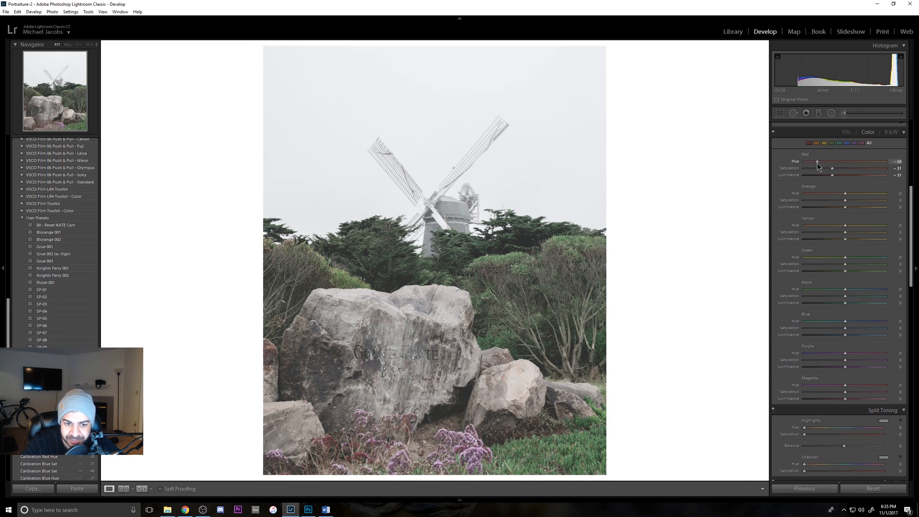
drag(817, 163, 815, 164)
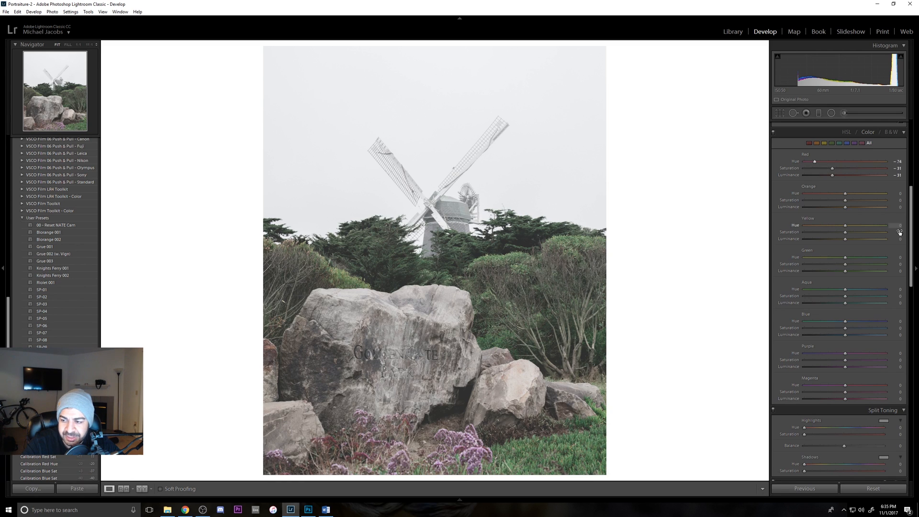
Step: Set Purple to Hue +30, Saturation -7, Luminance -53, and Magenta to Hue -69, Saturation -10, Luminance -42
scroll(831, 305, down, 3)
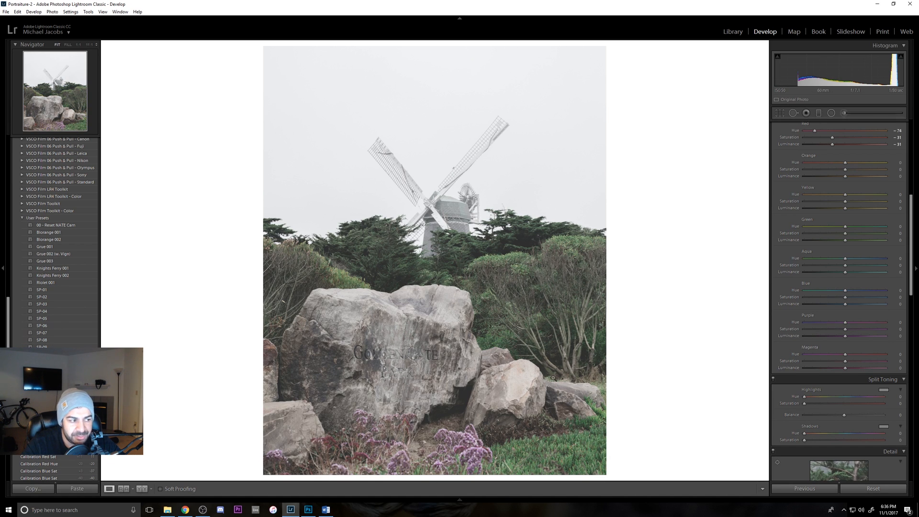
drag(846, 323, 854, 326)
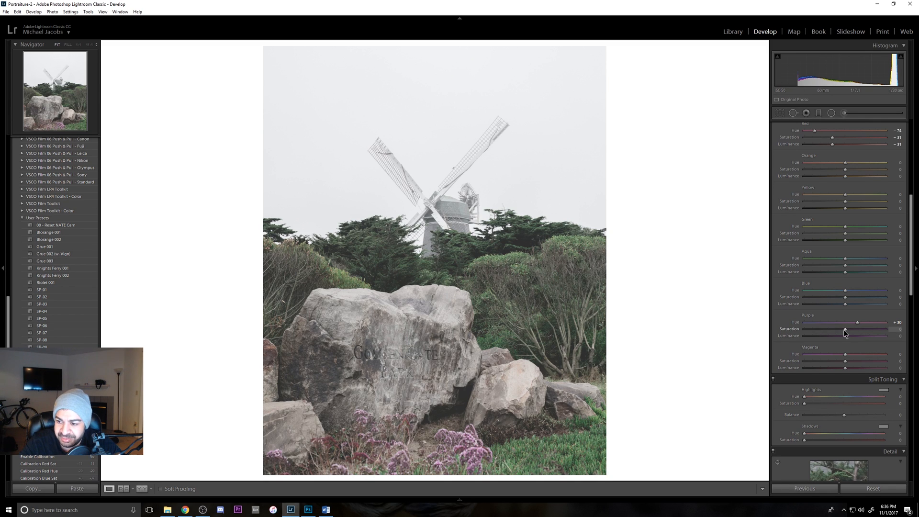
drag(843, 329, 842, 329)
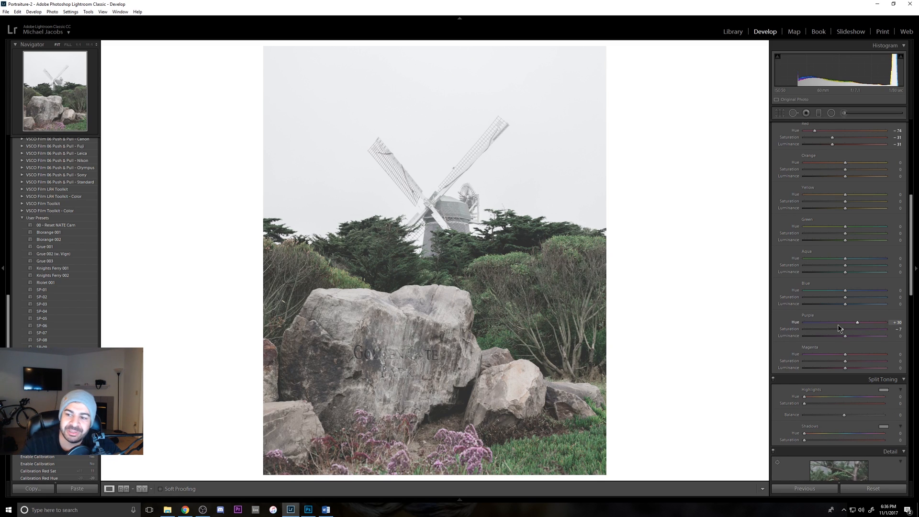
drag(842, 335, 823, 338)
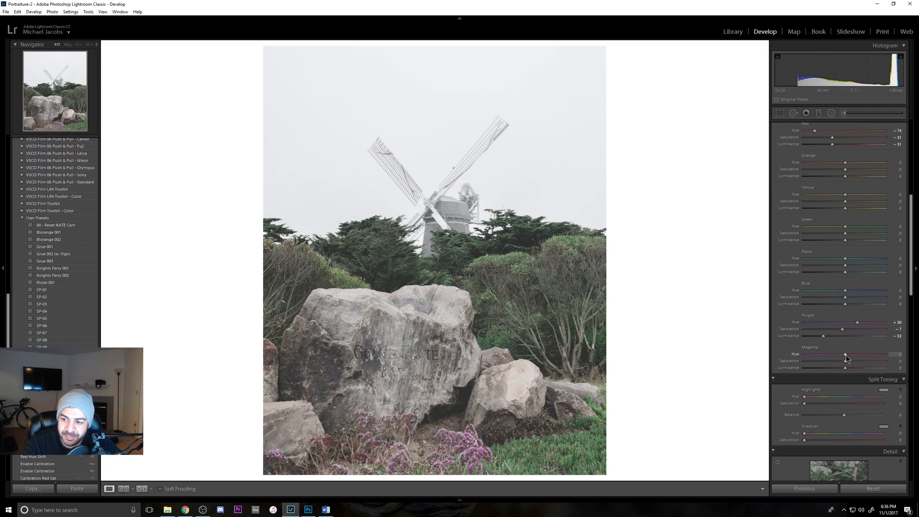
drag(839, 354, 817, 358)
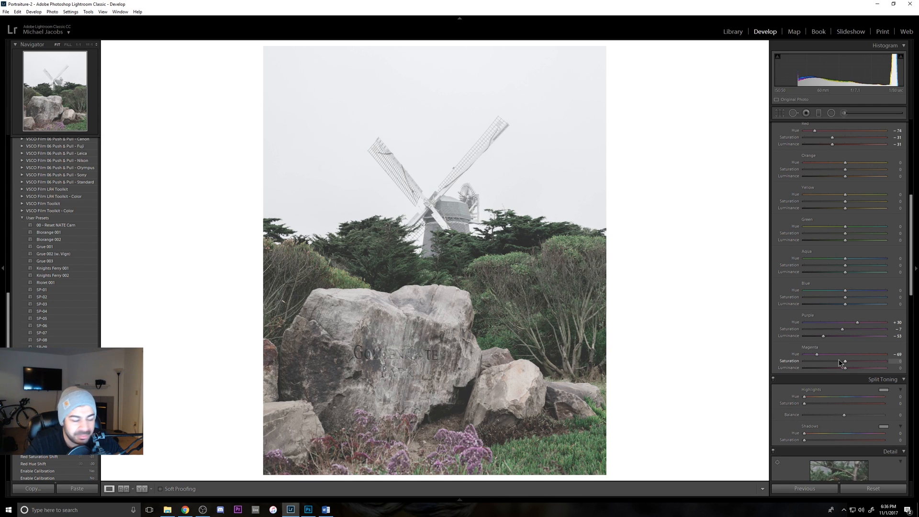
drag(839, 362, 829, 368)
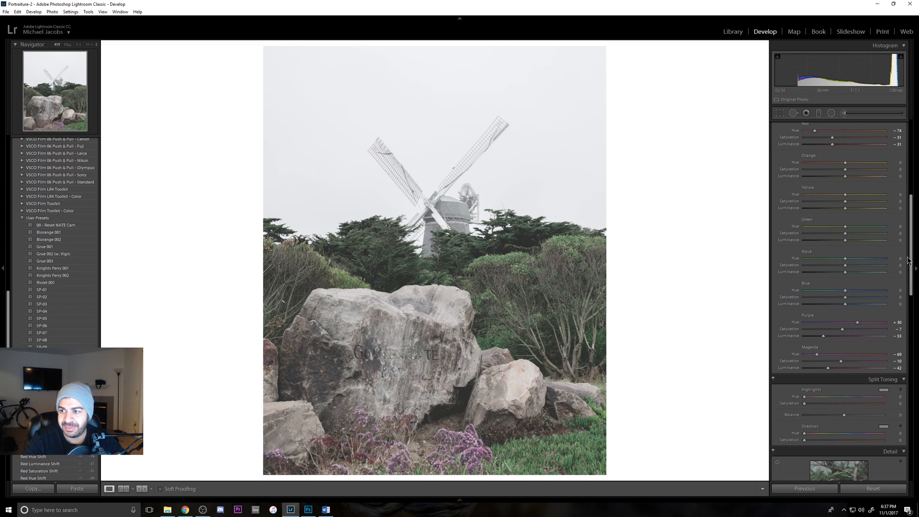
Step: Set Orange to Saturation -9 and Luminance -70, and Yellow to Hue -59, Saturation +37 and Luminance +55
scroll(915, 226, up, 3)
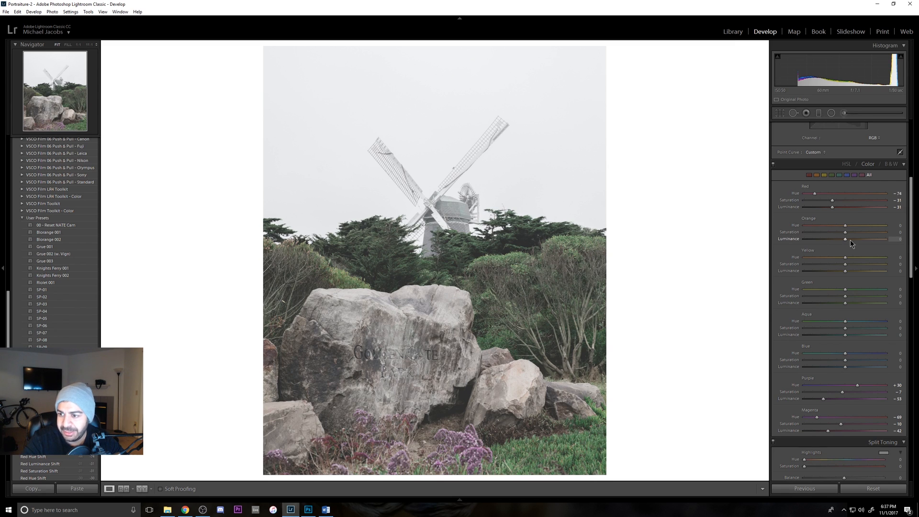
mouse_move(850, 240)
mouse_down()
mouse_move(818, 244)
mouse_move(843, 233)
mouse_up()
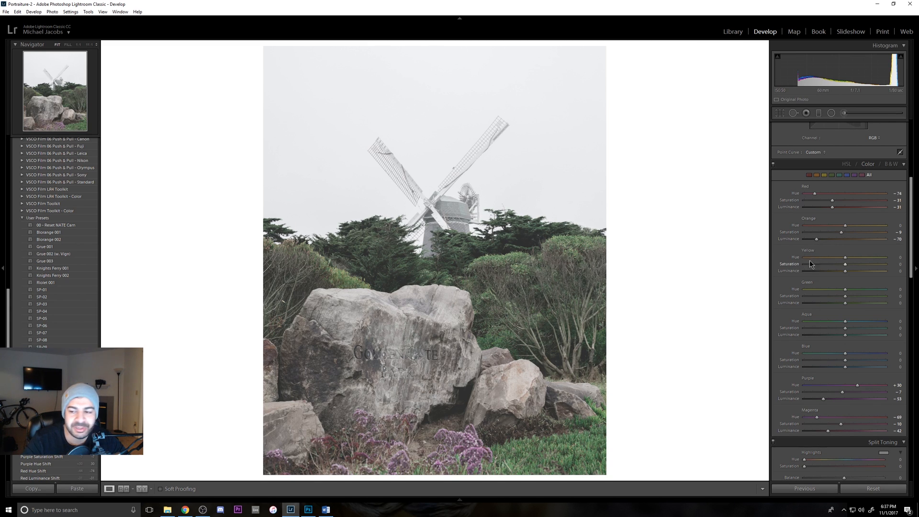
mouse_move(845, 257)
mouse_down()
mouse_move(815, 258)
mouse_move(861, 265)
mouse_up()
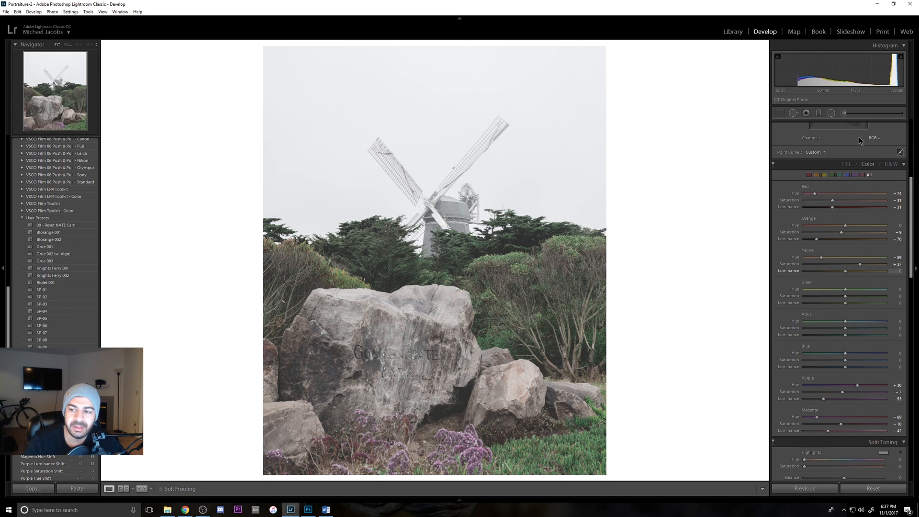
drag(845, 271, 864, 273)
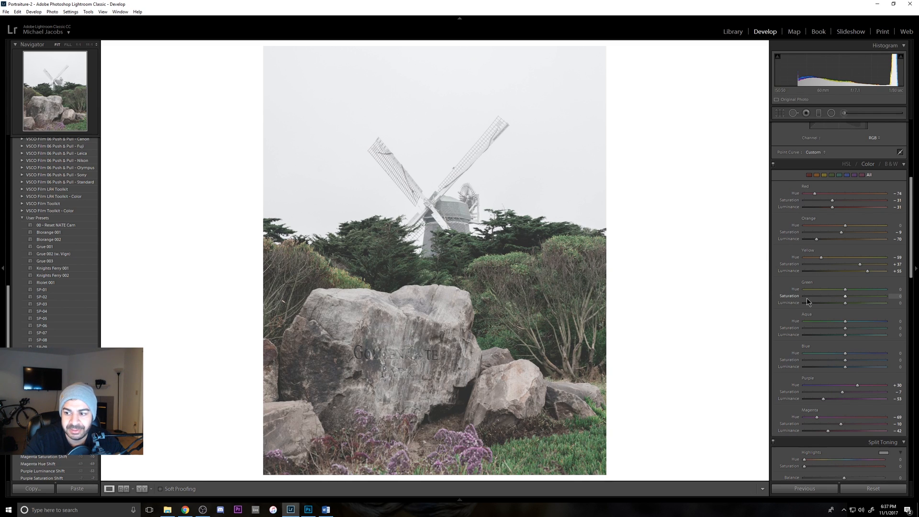
Step: Check the bushes at 1:1, and set Green to Saturation +15 and Luminance +20
click(551, 335)
drag(513, 322, 672, 461)
drag(566, 308, 632, 361)
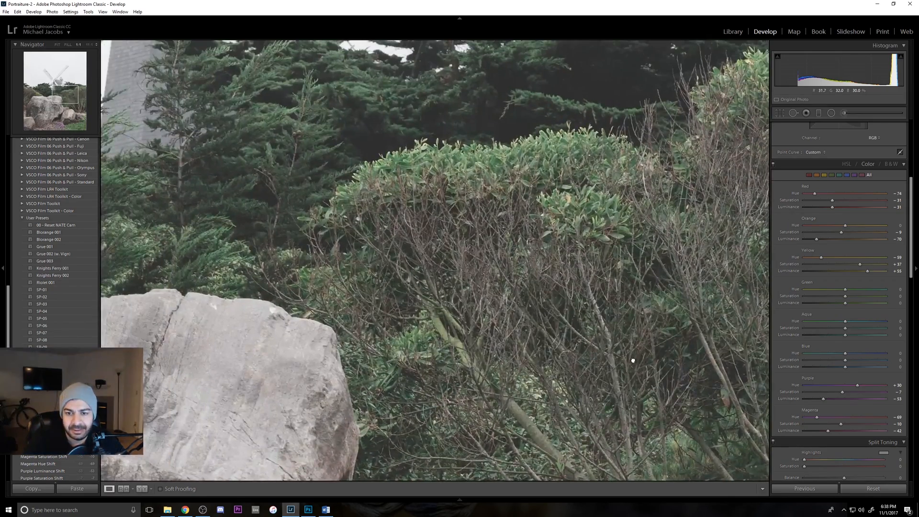
click(631, 362)
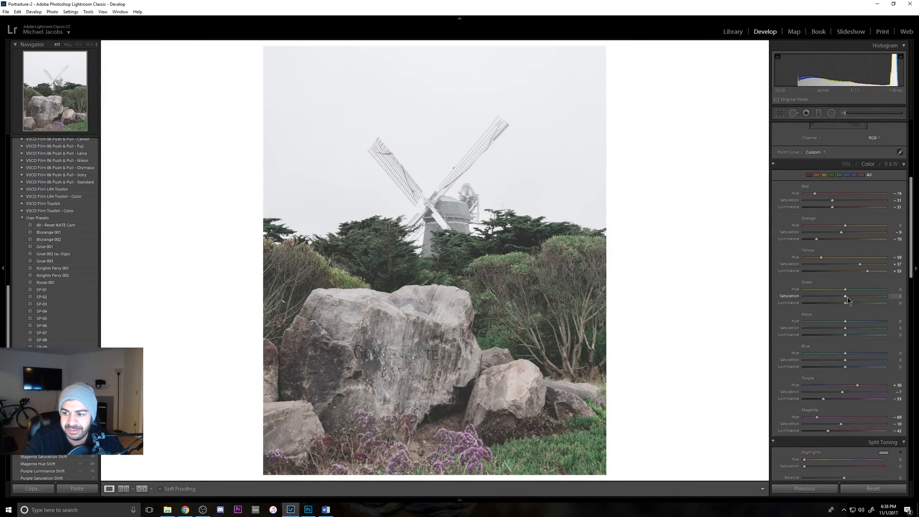
drag(848, 297, 854, 300)
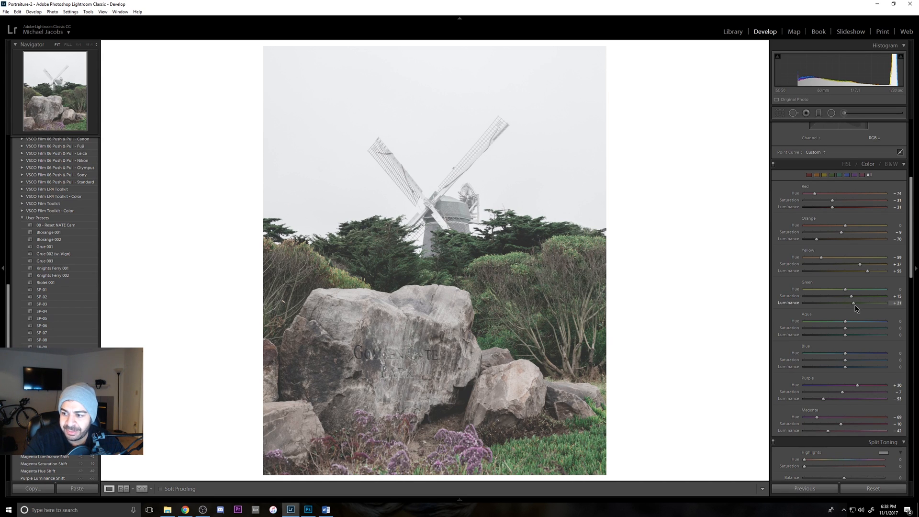
drag(856, 308, 855, 305)
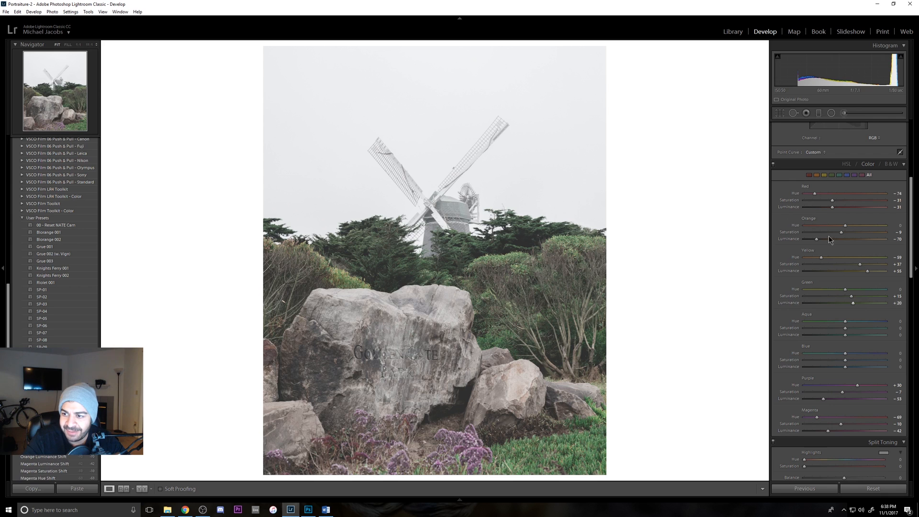
Step: Compare the whole photo repeatedly with the per-colour adjustments switched off and on
click(774, 164)
click(774, 164)
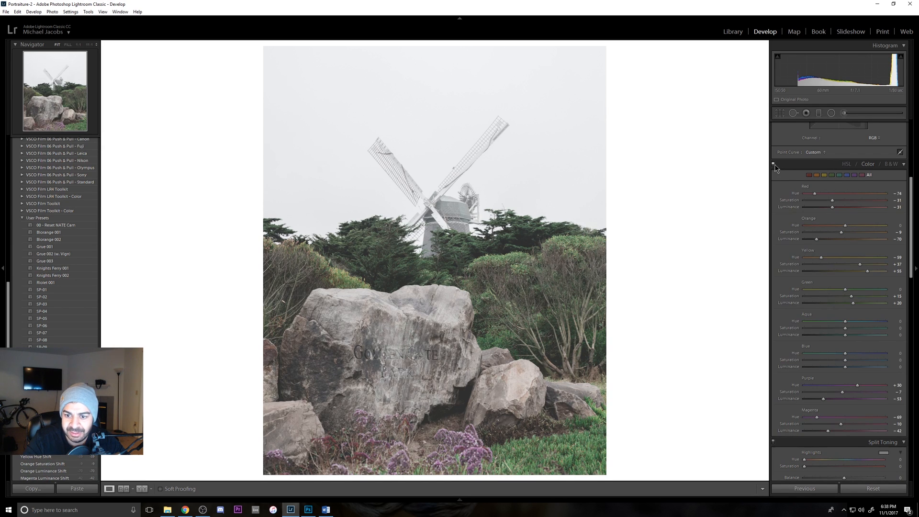
click(773, 164)
click(773, 164)
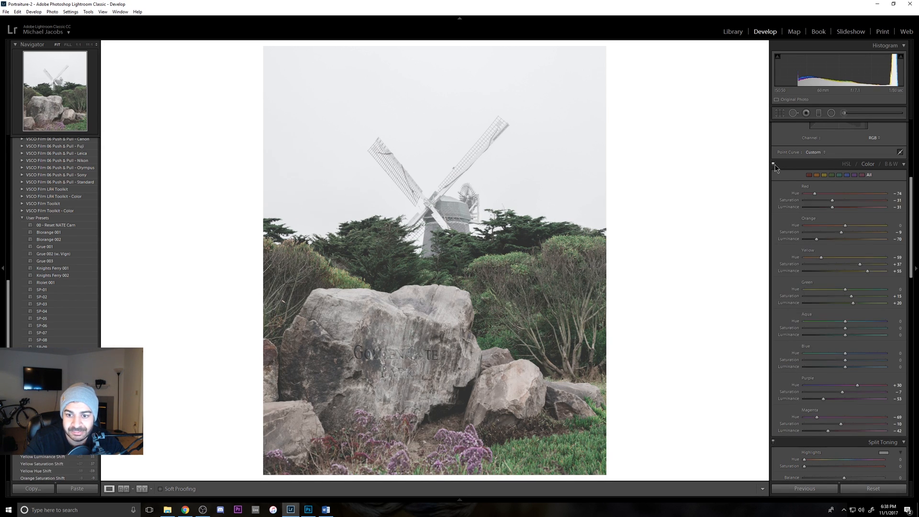
click(774, 164)
click(774, 164)
click(774, 164)
click(773, 164)
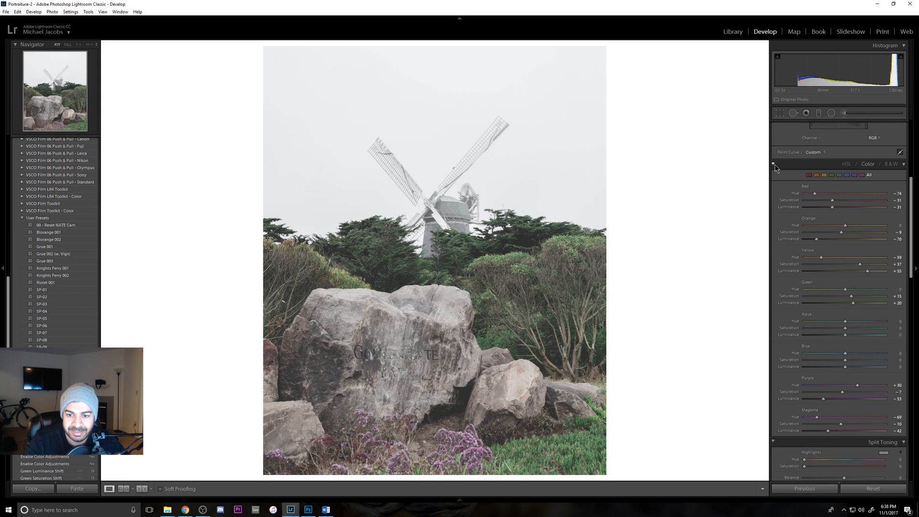
click(774, 164)
click(774, 164)
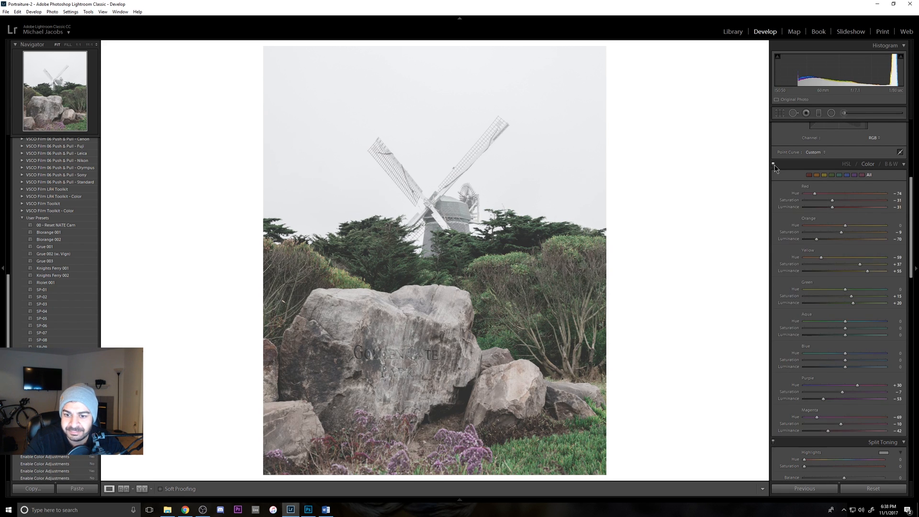
click(774, 165)
click(775, 165)
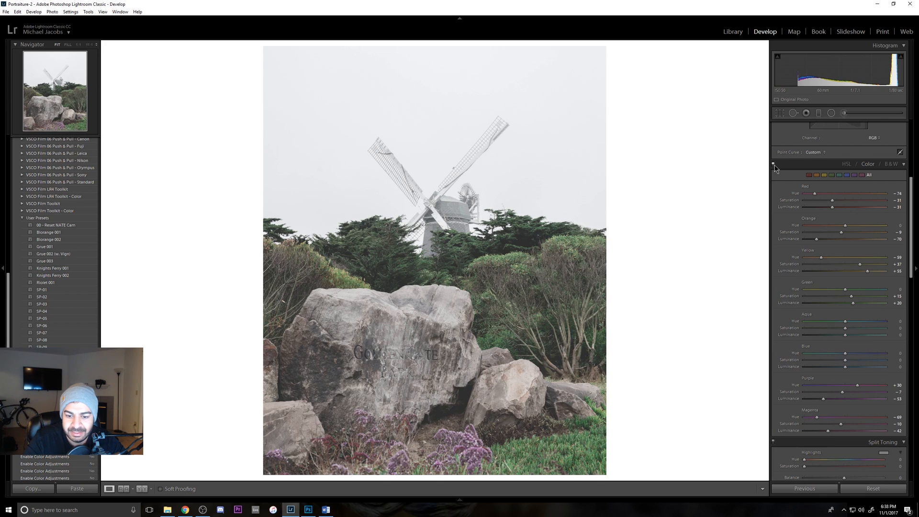
click(774, 165)
click(775, 165)
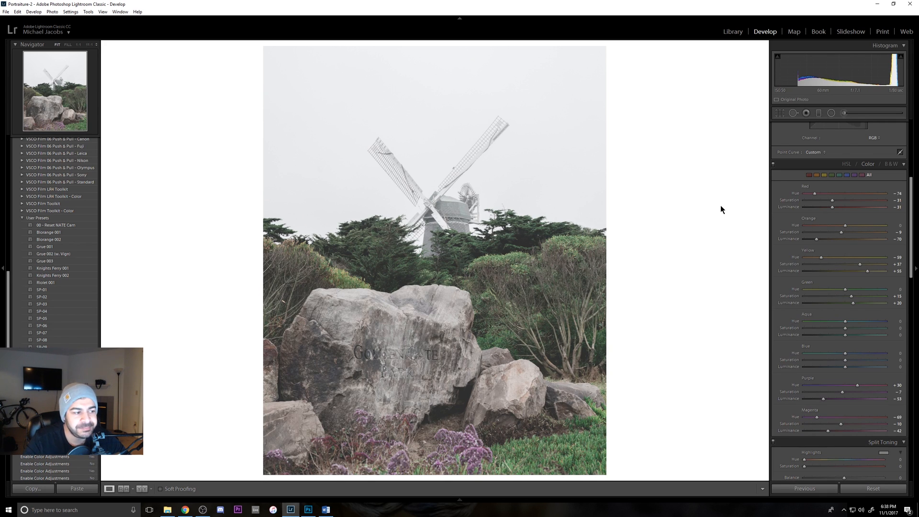
Step: Tint the split-toning highlights with the pale blue preset swatch at Hue 215 and Saturation 12
drag(913, 229, 914, 247)
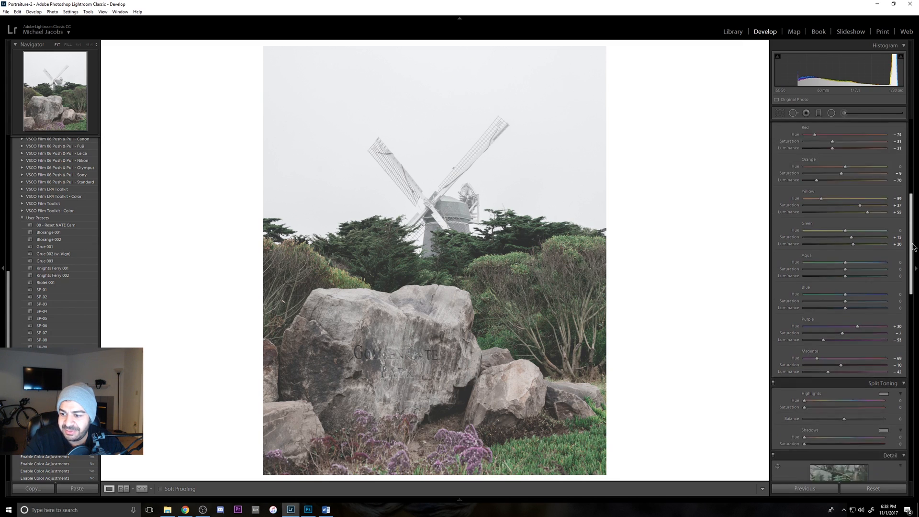
scroll(879, 262, down, 5)
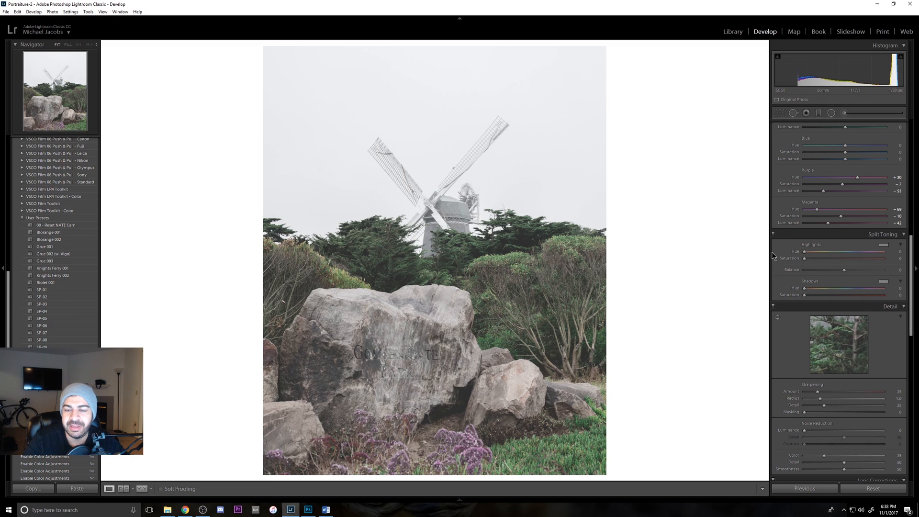
click(884, 246)
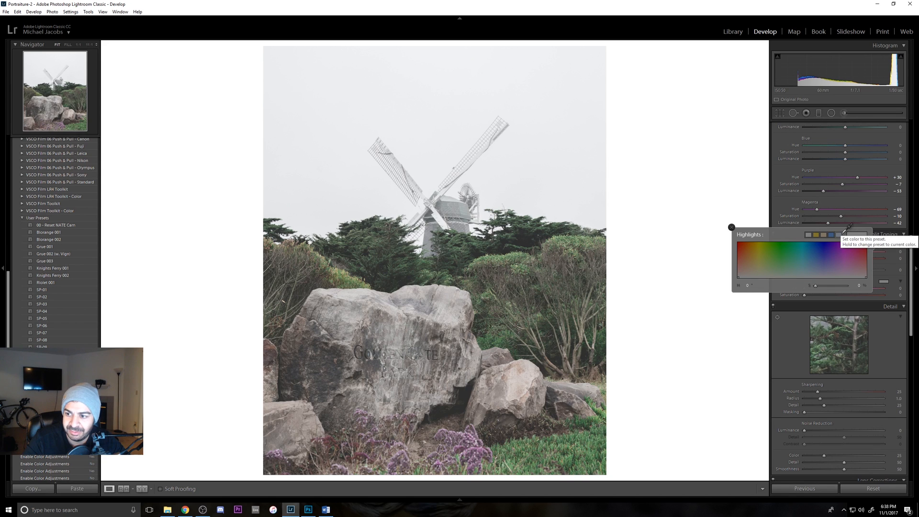
click(840, 234)
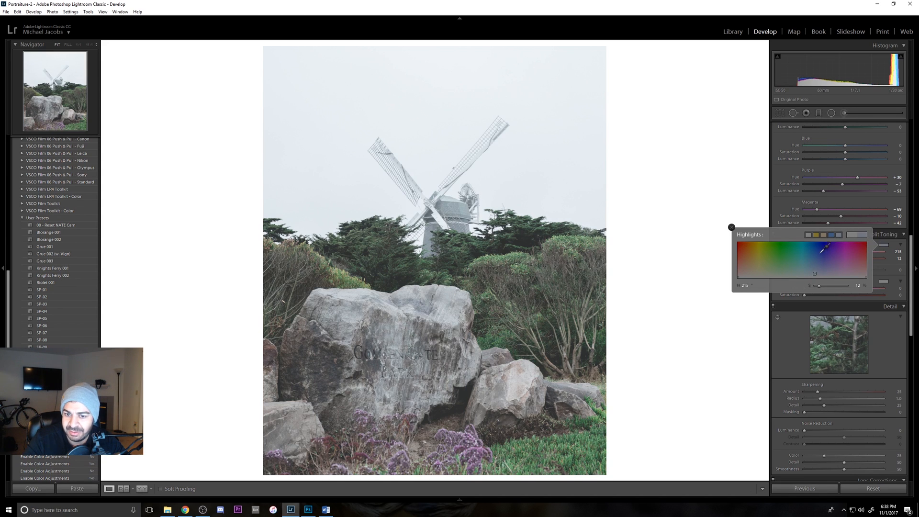
Step: Tint the split-toning shadows with the warm preset swatch at Hue 37 and reduce their Saturation to 9
click(888, 286)
click(888, 286)
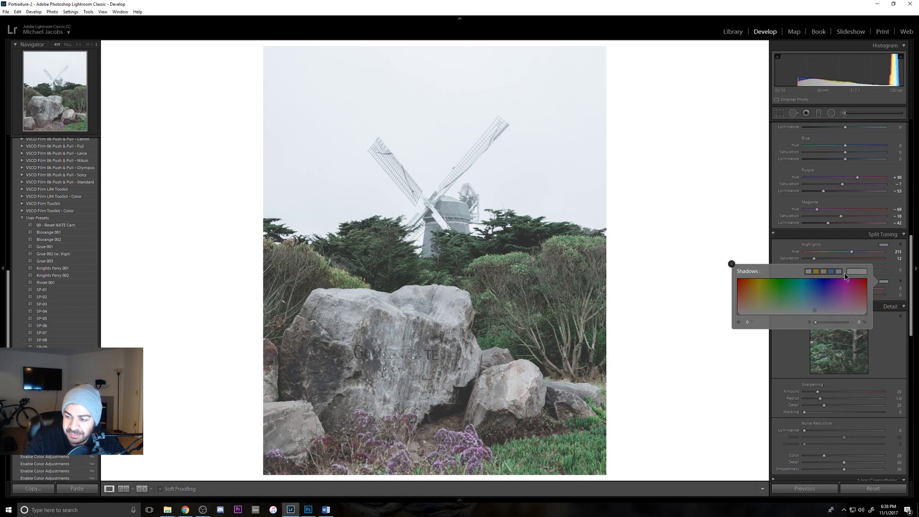
click(824, 272)
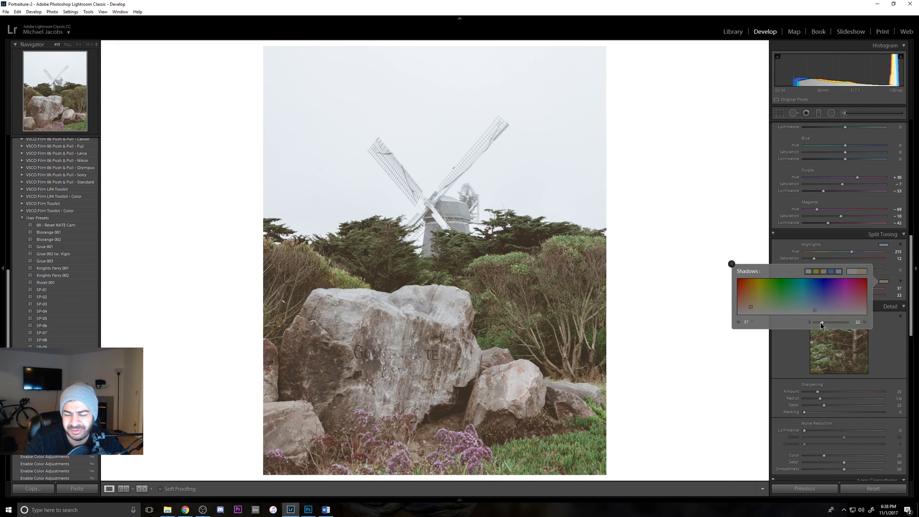
drag(821, 324, 817, 323)
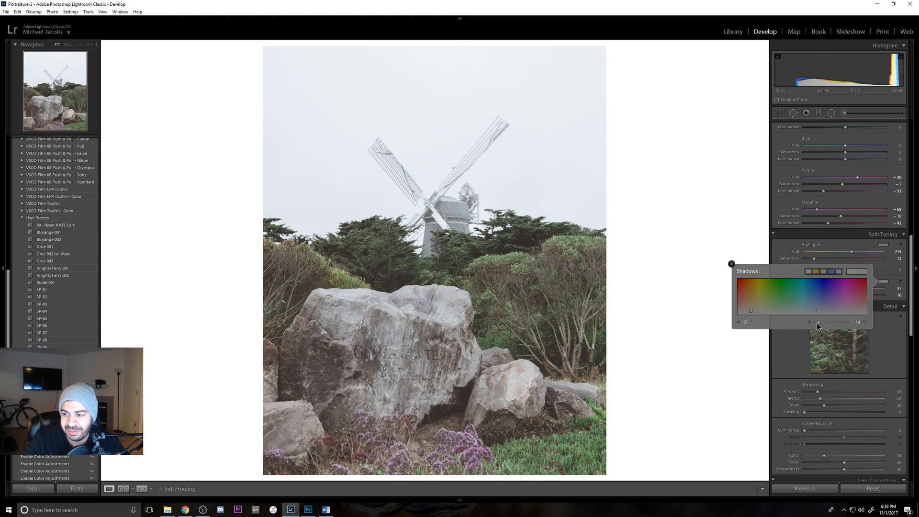
click(777, 239)
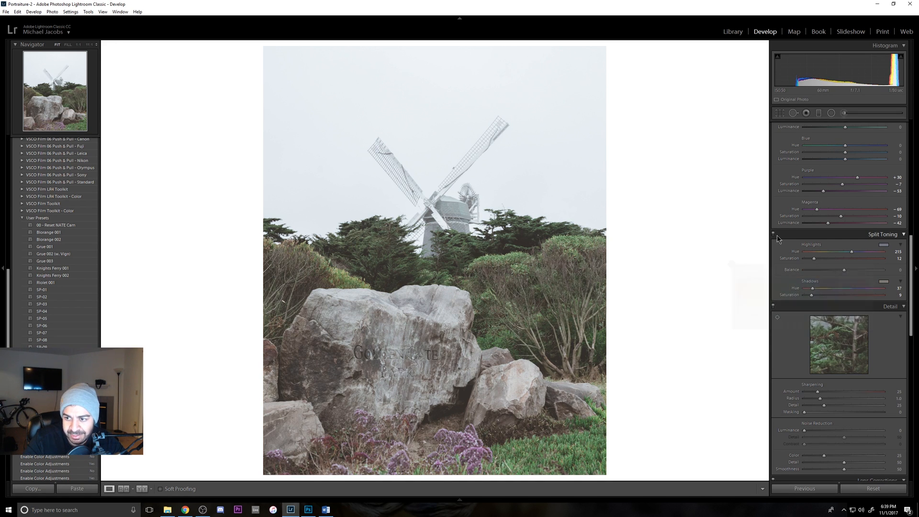
Step: Compare the photo with split toning switched off and on, leaving it on
click(776, 238)
click(776, 238)
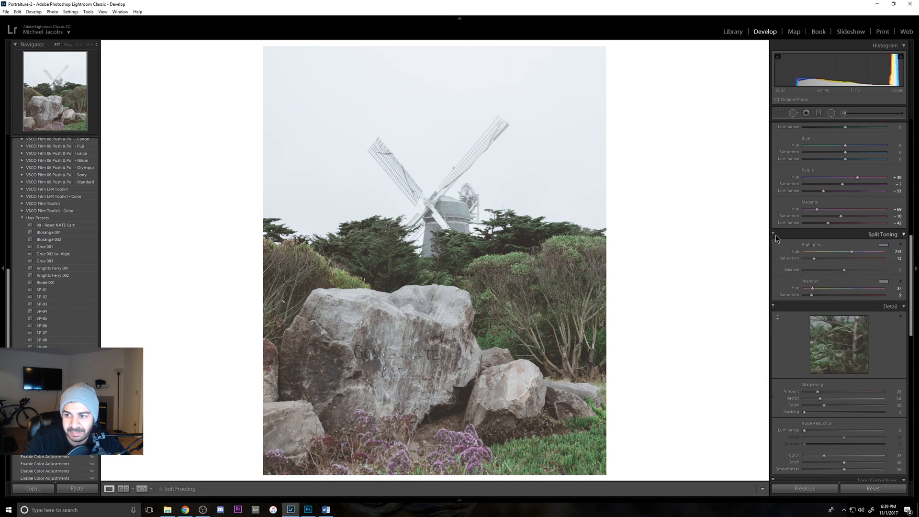
click(774, 235)
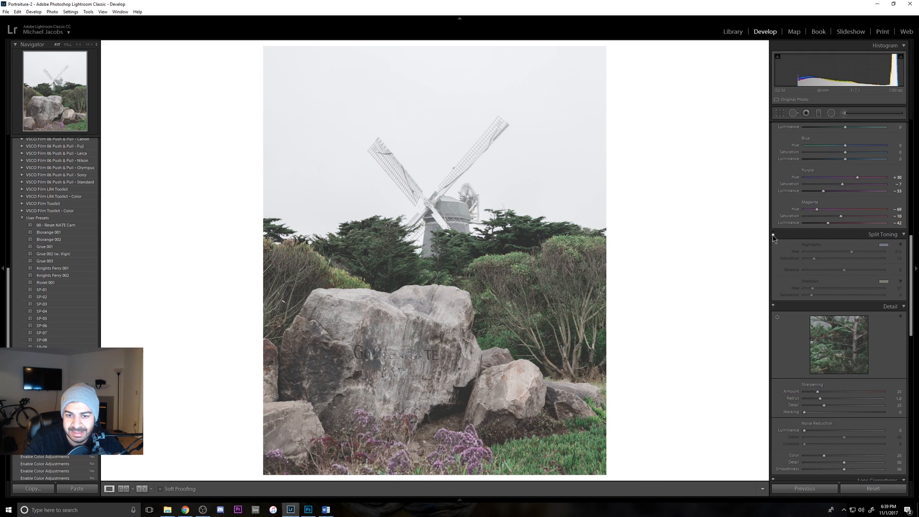
click(774, 235)
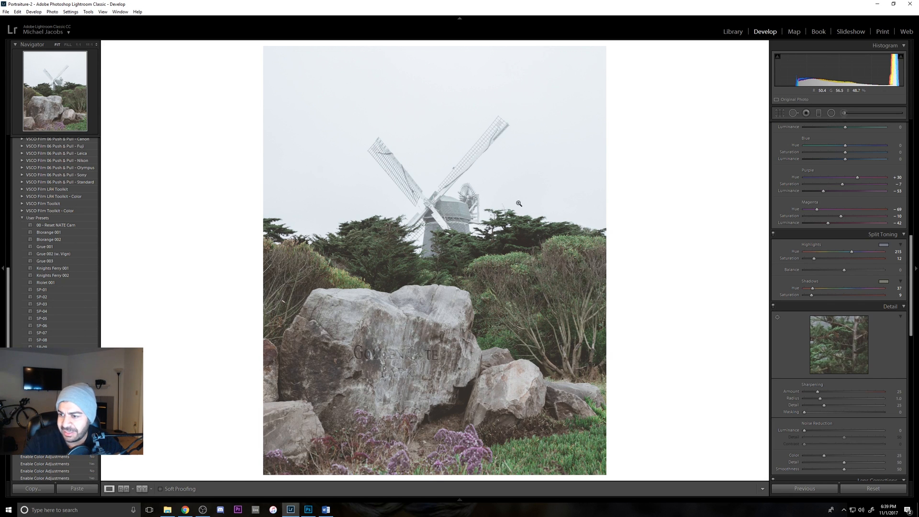
Step: Turn on Remove Chromatic Aberration in the lens corrections and check the windmill close up
scroll(910, 302, down, 2)
scroll(911, 302, down, 3)
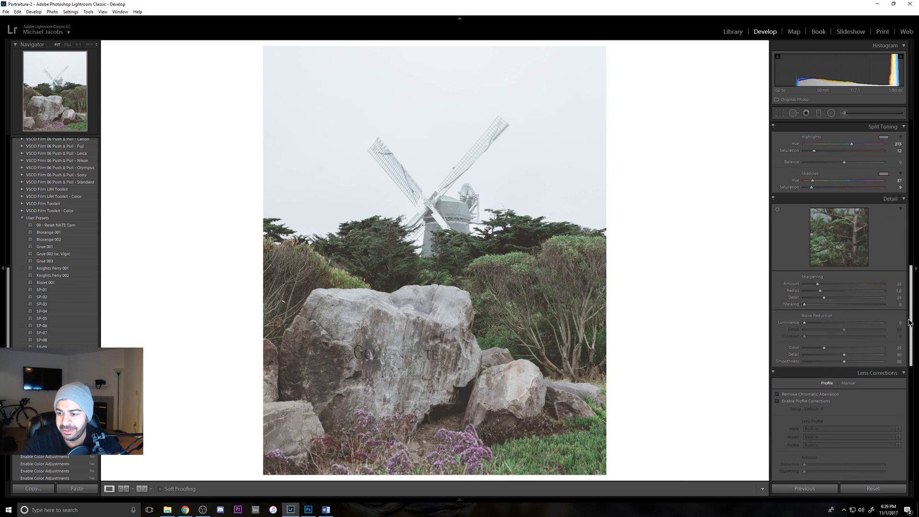
scroll(911, 344, down, 3)
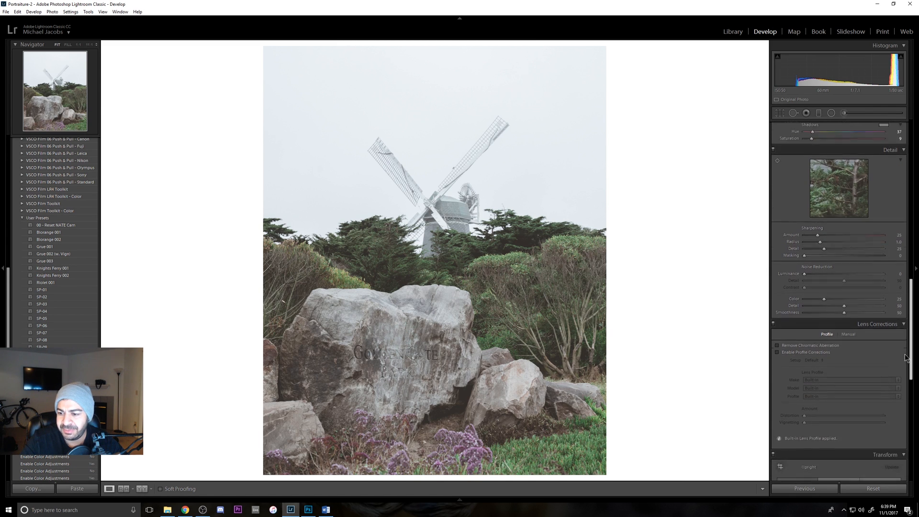
scroll(909, 346, up, 3)
scroll(908, 348, down, 2)
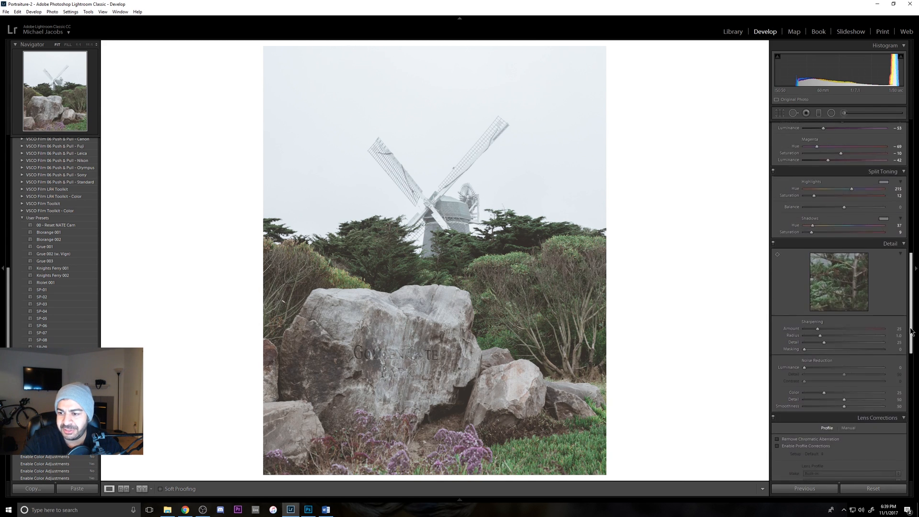
scroll(907, 348, up, 2)
click(823, 379)
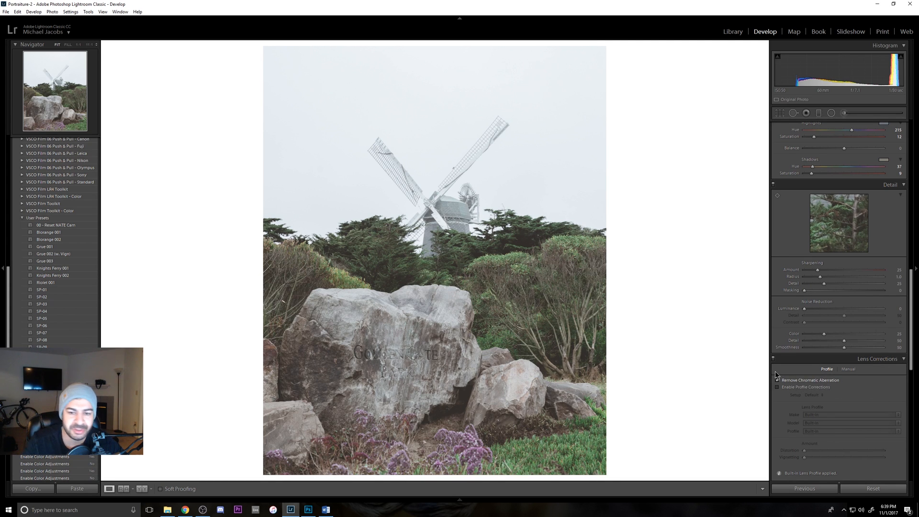
click(448, 223)
drag(447, 224, 500, 278)
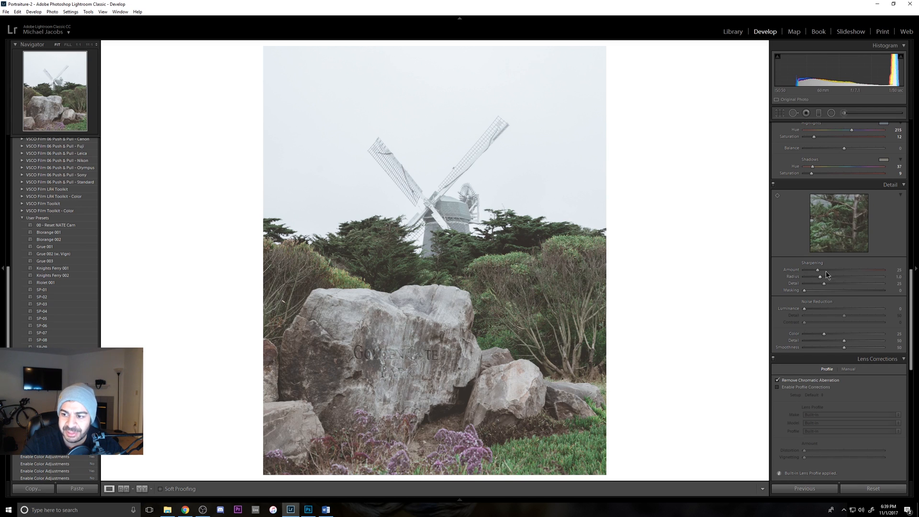
Step: Set the sharpening Amount to 42 and, using the mask preview, its Masking to 34
drag(818, 270, 827, 272)
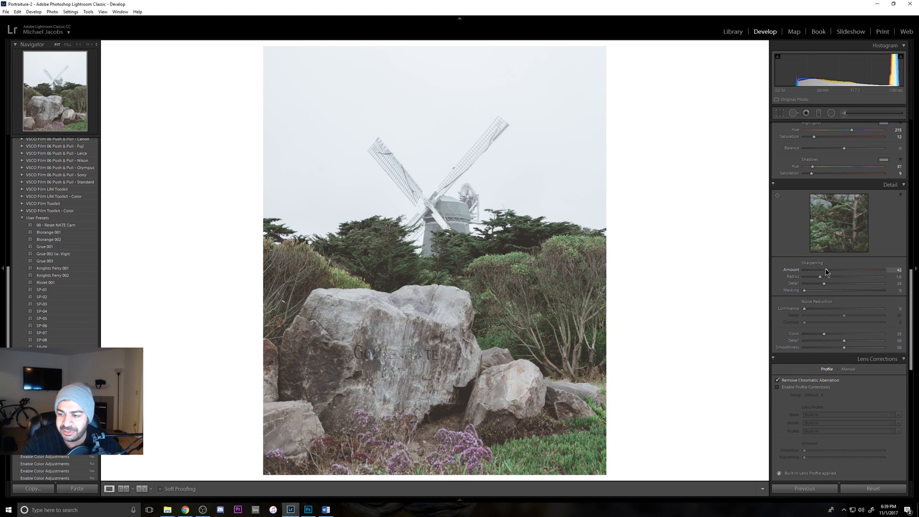
key(alt)
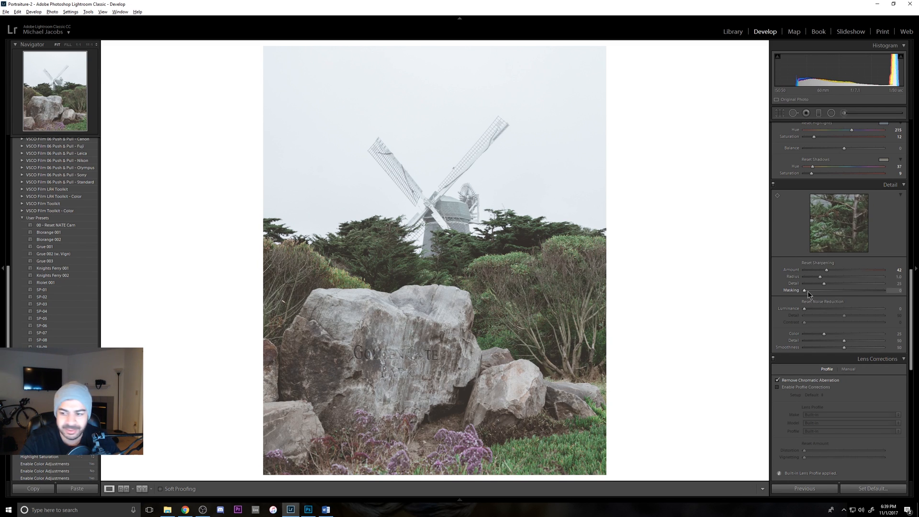
drag(804, 291, 831, 290)
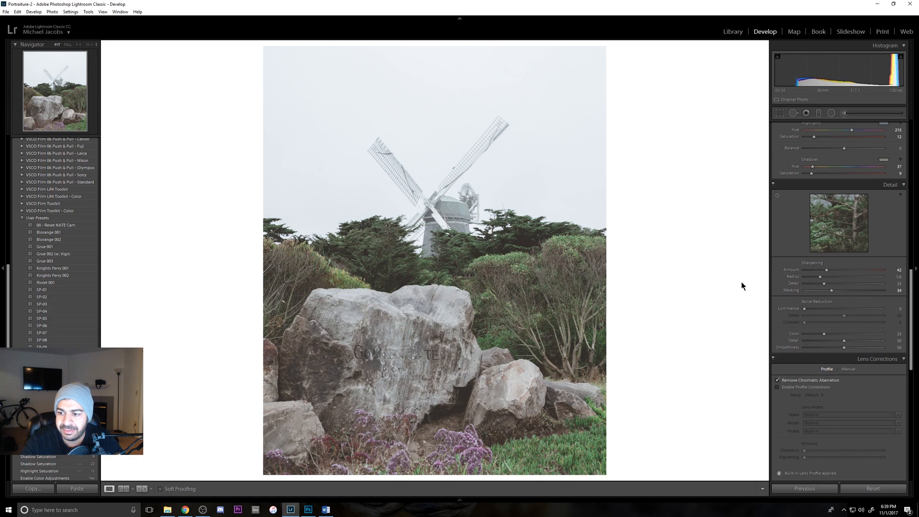
Step: Set Luminance noise reduction to 5 and check the windmill and trees at 1:1
drag(805, 308, 809, 312)
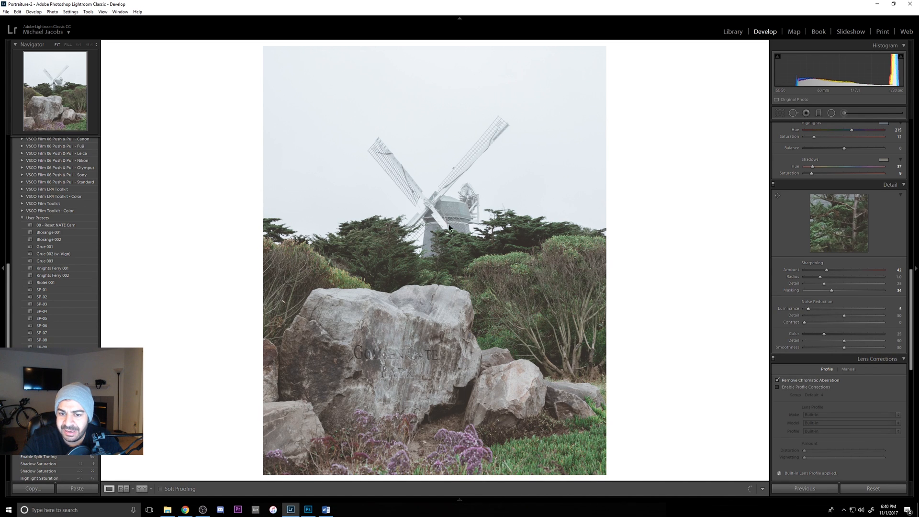
click(448, 223)
drag(461, 244, 505, 241)
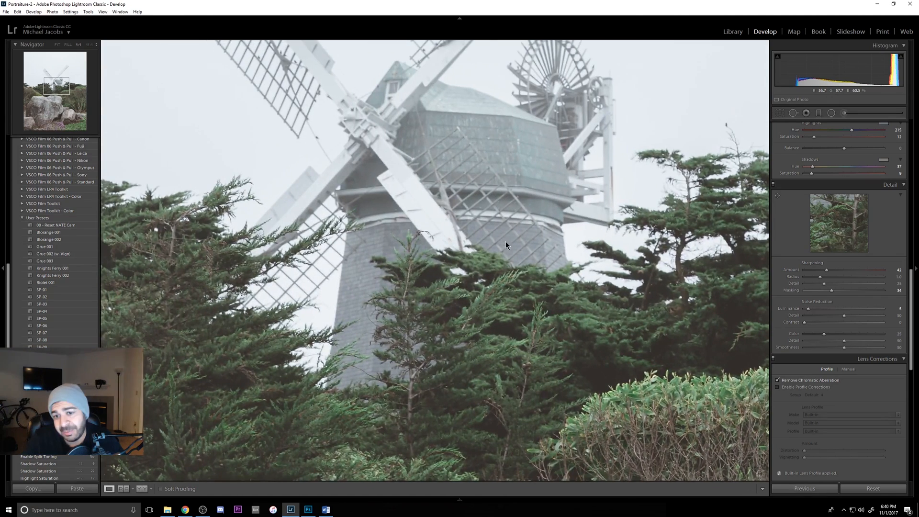
click(506, 241)
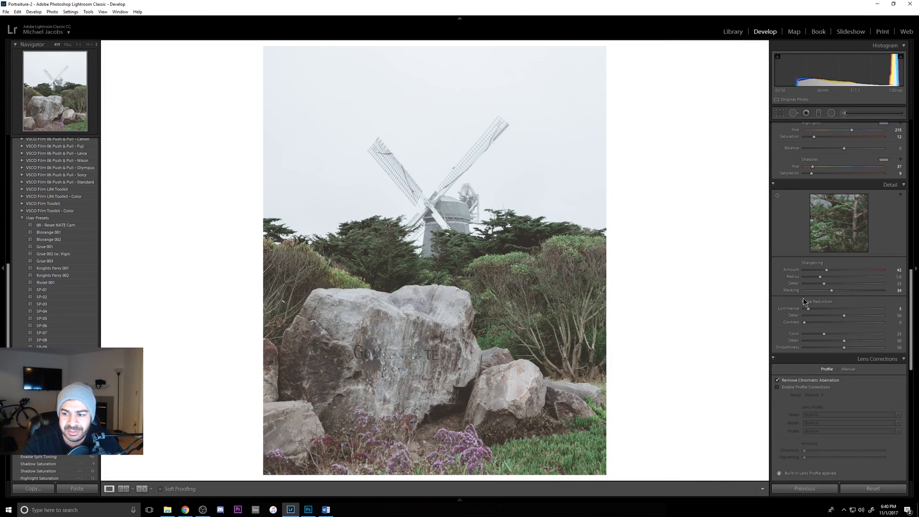
Step: Try Luminance noise reduction at 100 and sharpening Amount at 150, inspect the trees at 1:1, and undo both changes
drag(918, 328, 918, 329)
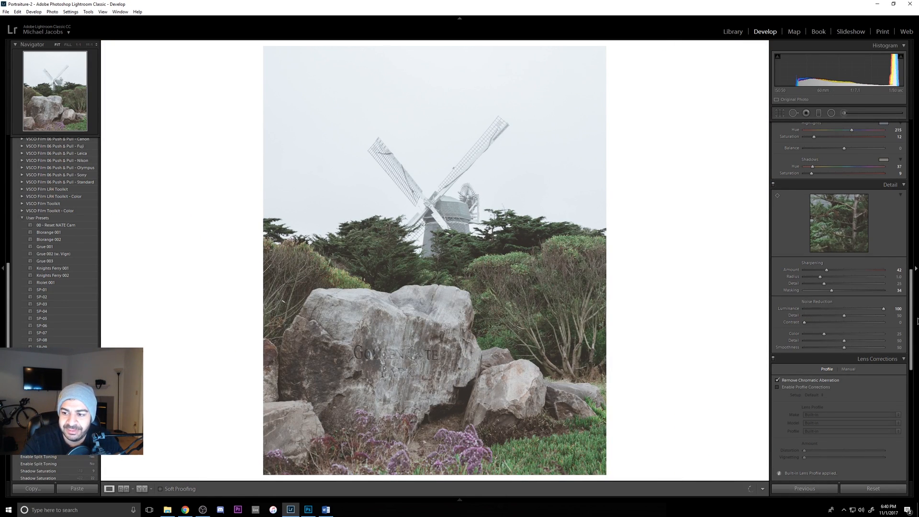
drag(521, 286, 586, 312)
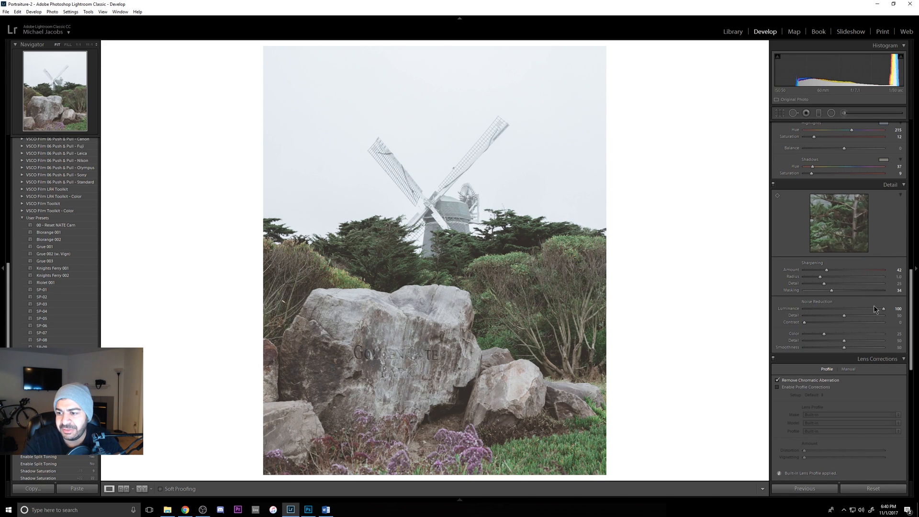
drag(827, 269, 918, 280)
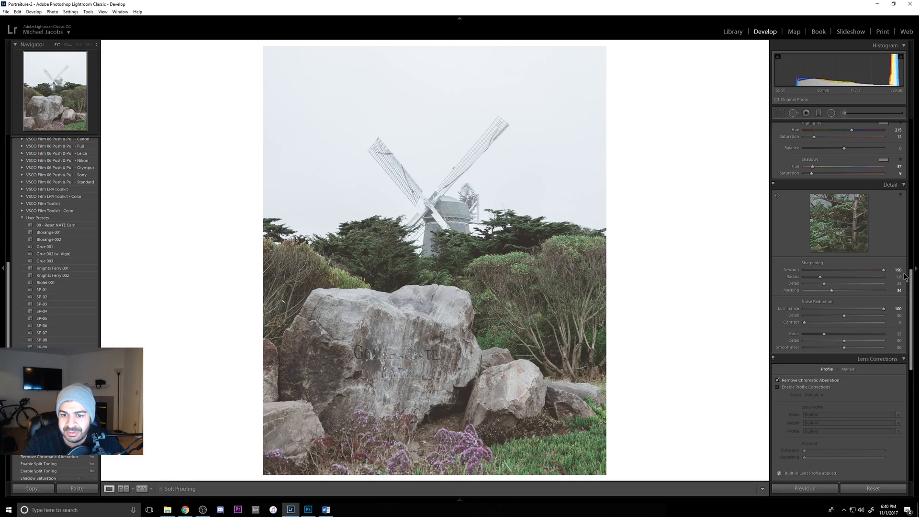
click(461, 249)
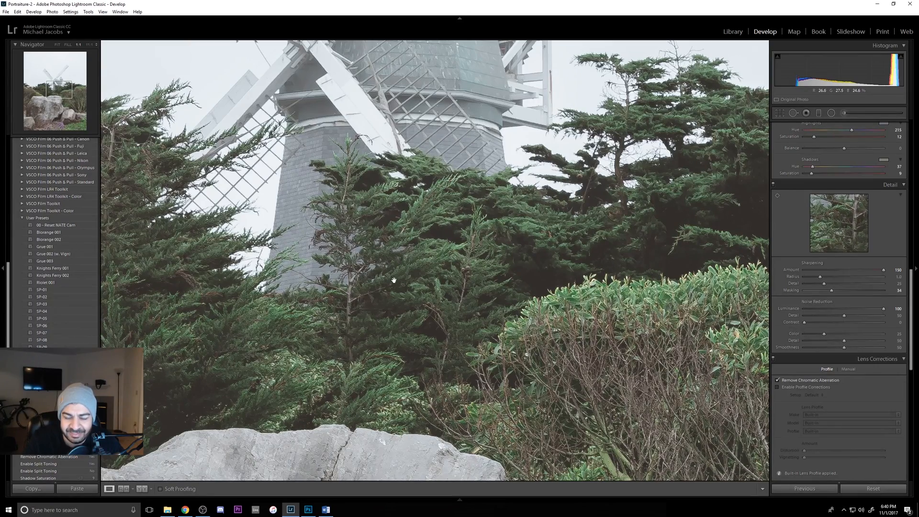
drag(430, 256, 503, 314)
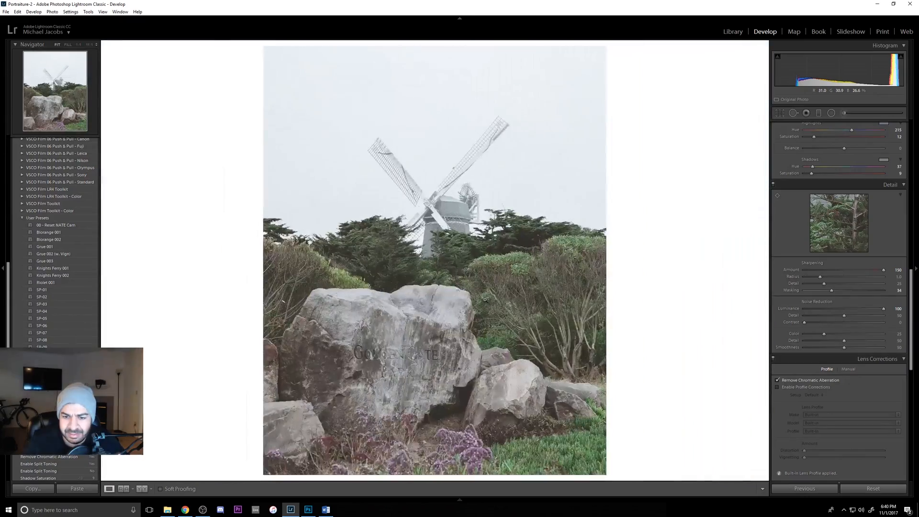
drag(458, 259, 560, 323)
key(ctrl+z)
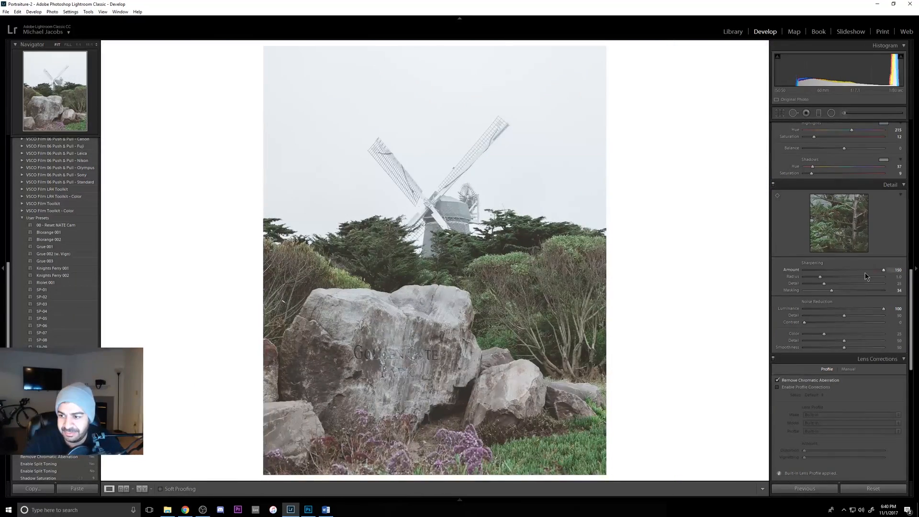
key(ctrl+z)
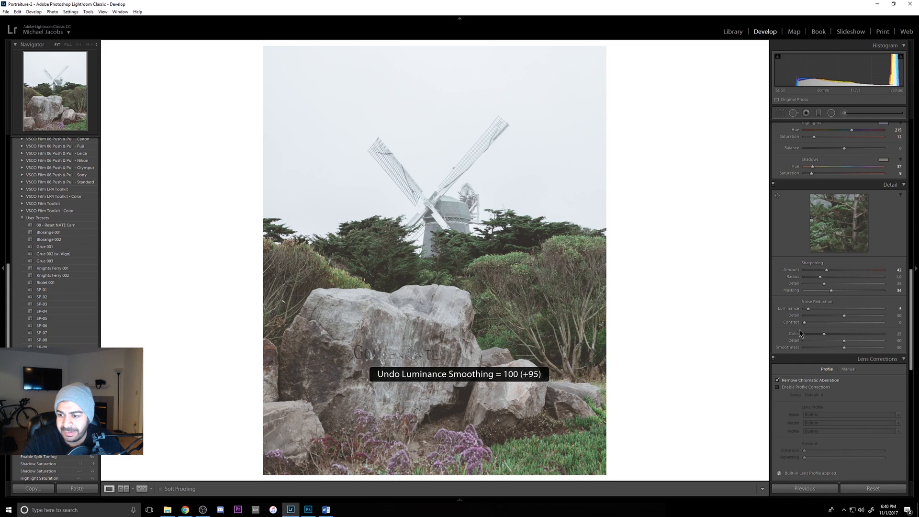
Step: Set Color noise reduction to 100 and check the rock and bushes at 1:1
drag(800, 333, 837, 335)
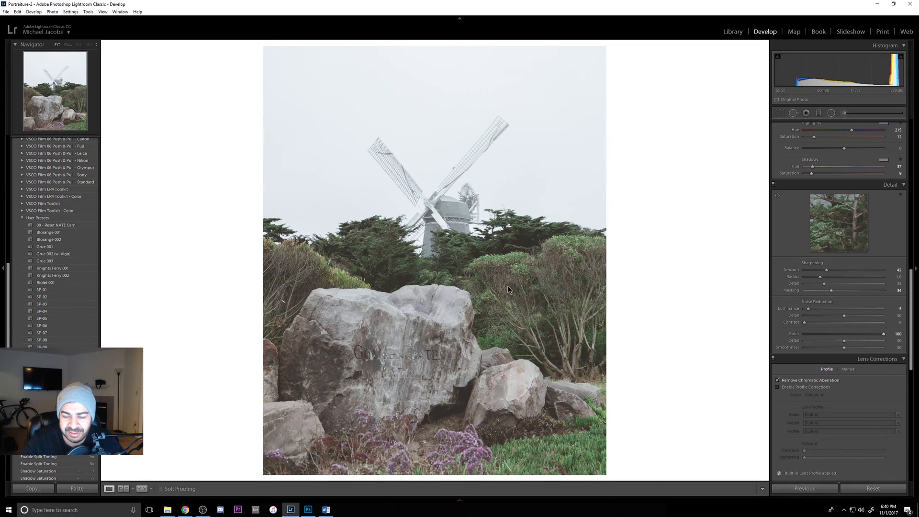
click(435, 285)
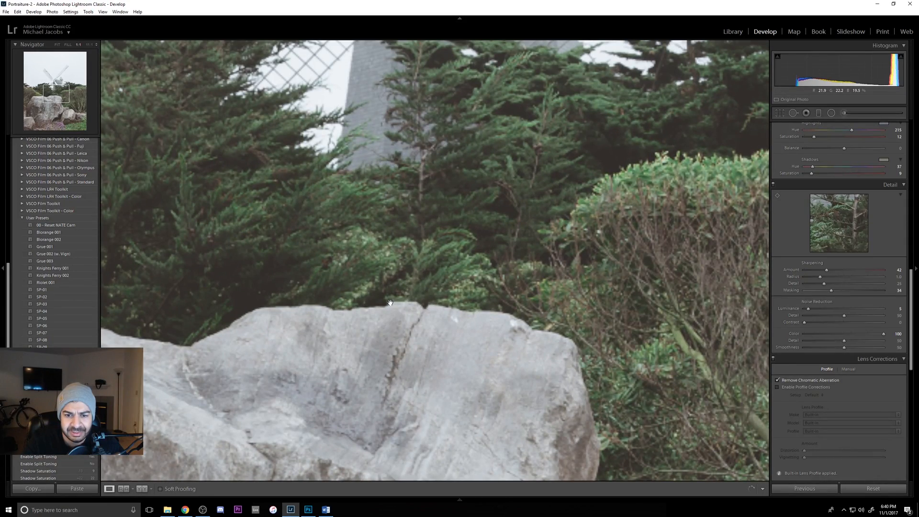
click(383, 287)
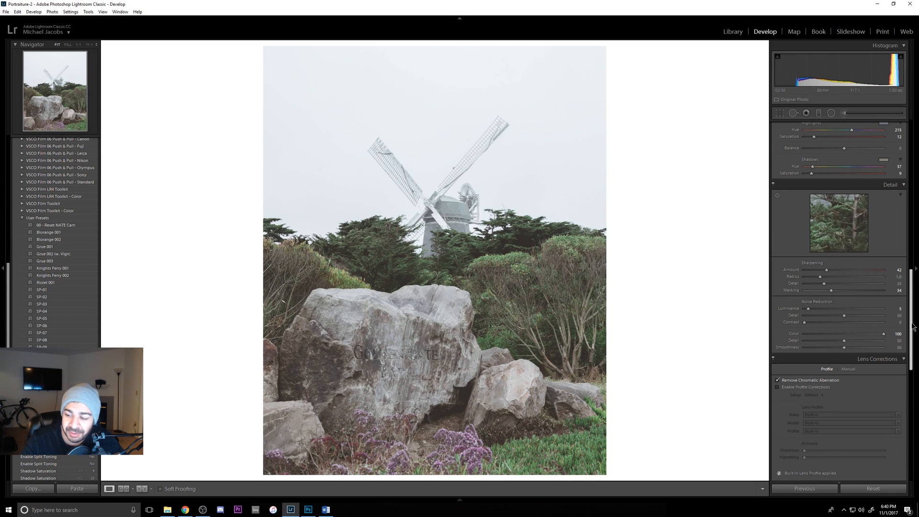
Step: Add a graduated filter rising at a slight tilt over the flowers and grass in the foreground, with Exposure at −0.83
drag(912, 327, 894, 176)
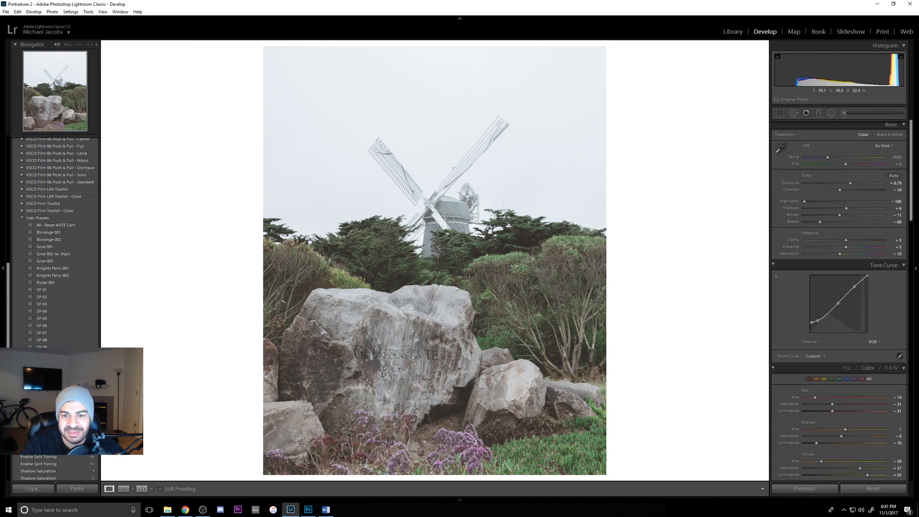
click(832, 114)
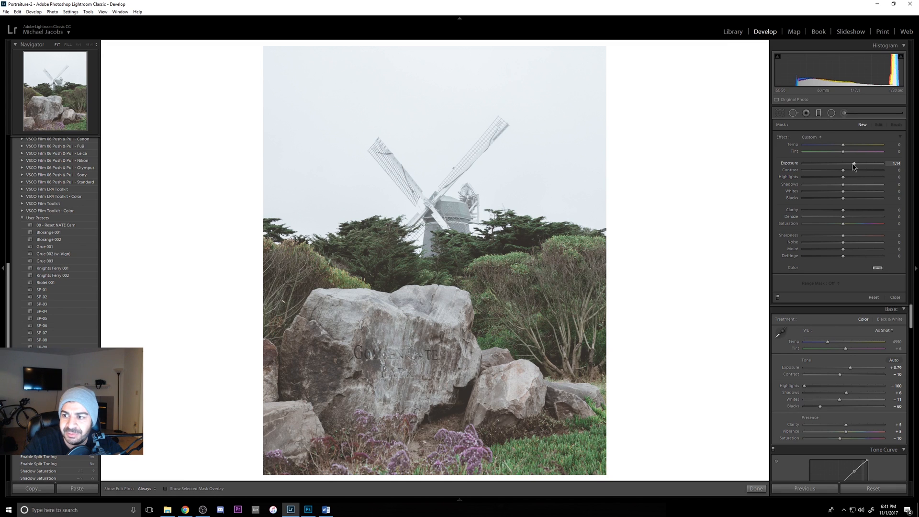
drag(854, 164, 841, 166)
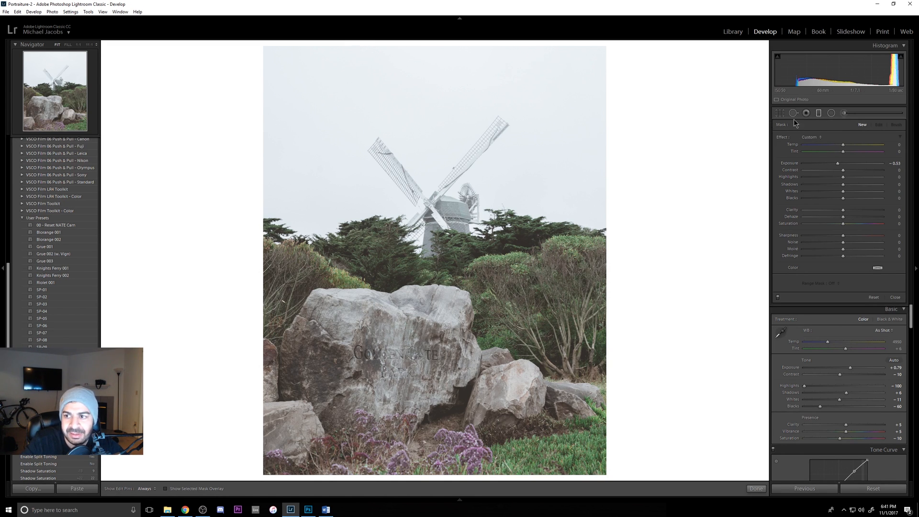
drag(433, 476, 420, 416)
drag(837, 163, 835, 164)
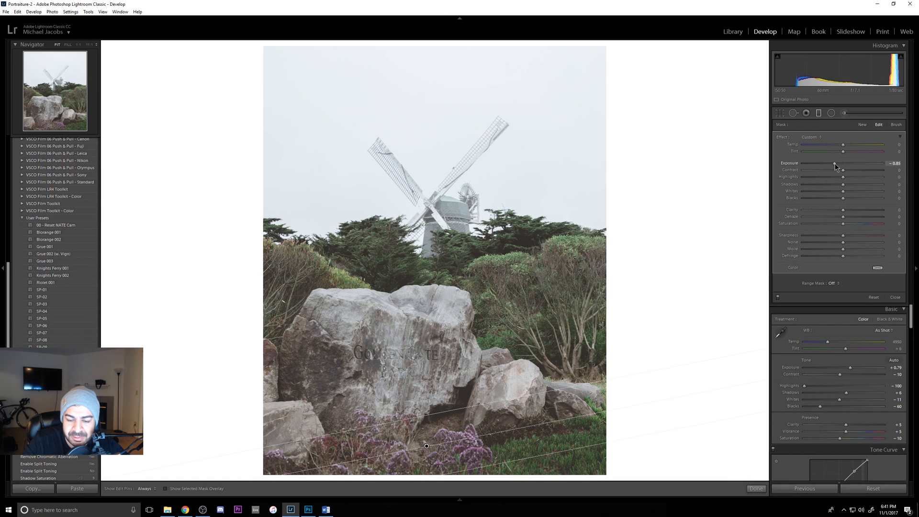
drag(427, 445, 412, 413)
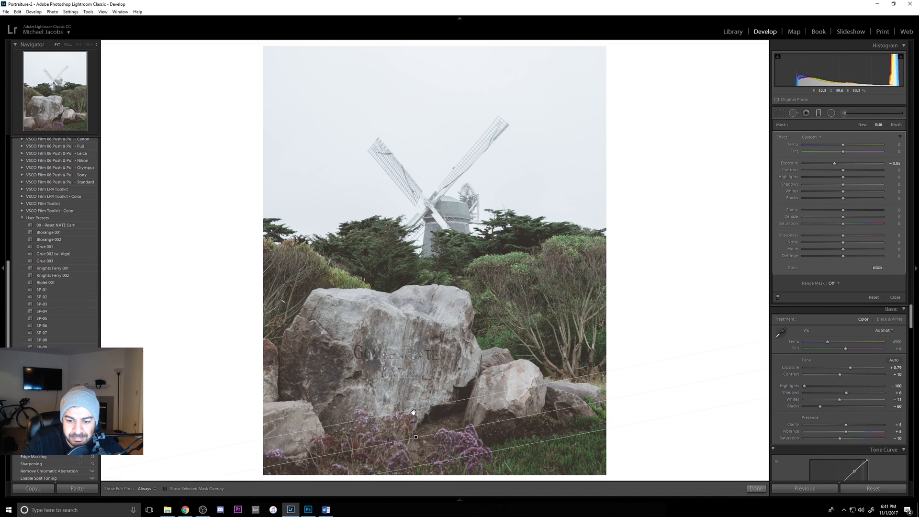
key(Return)
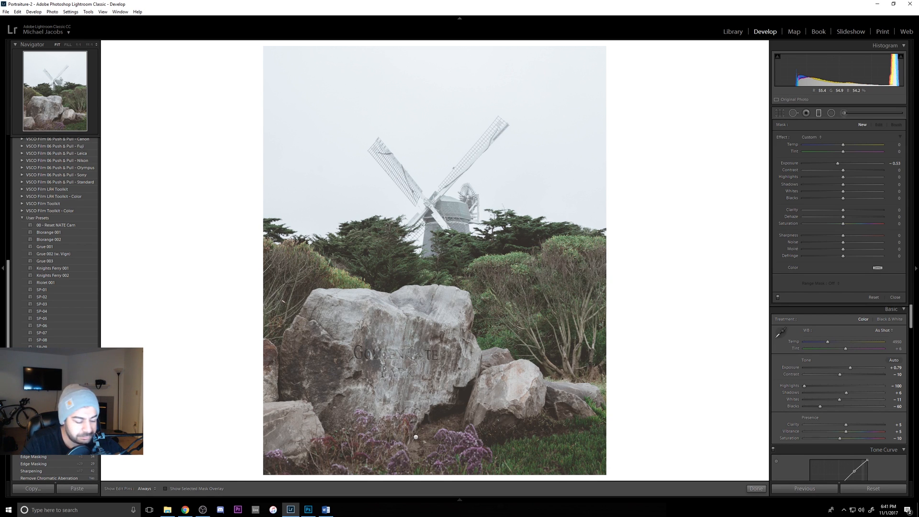
Step: Compare the foreground with the graduated filter switched off and on
click(777, 298)
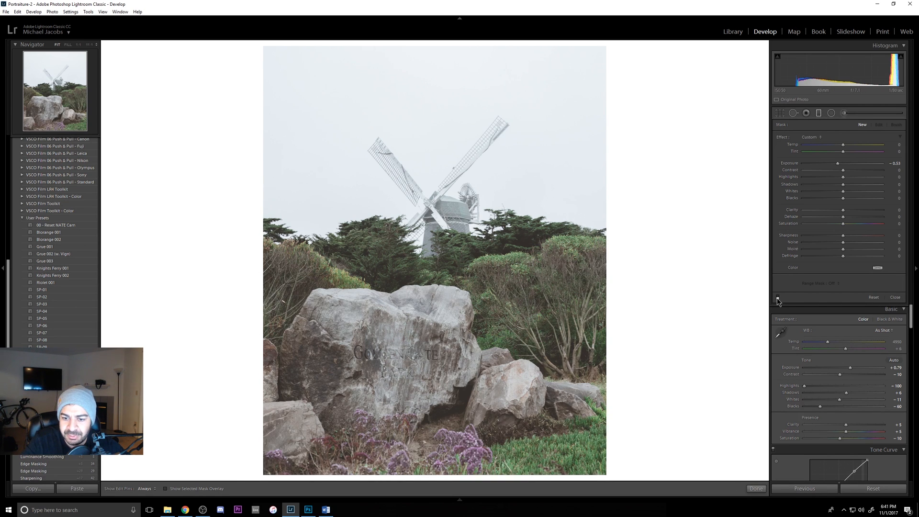
click(777, 298)
click(777, 298)
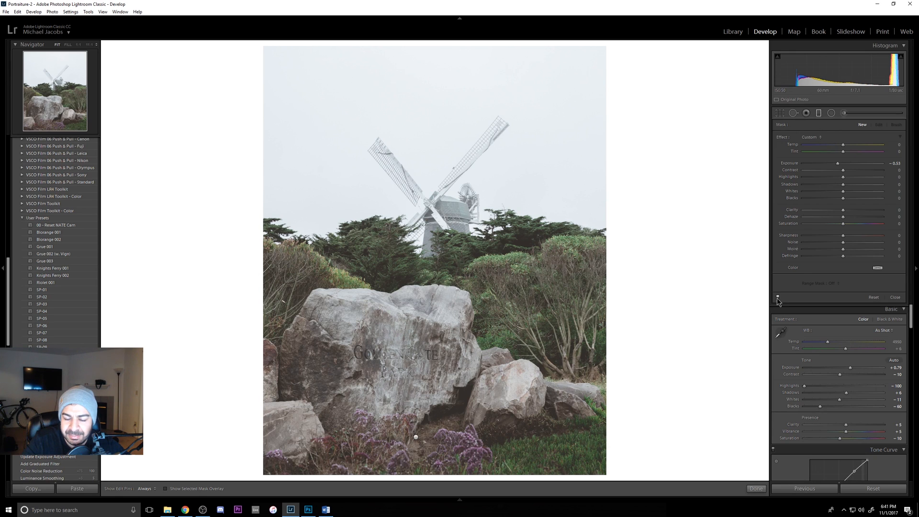
click(777, 297)
click(777, 297)
click(777, 298)
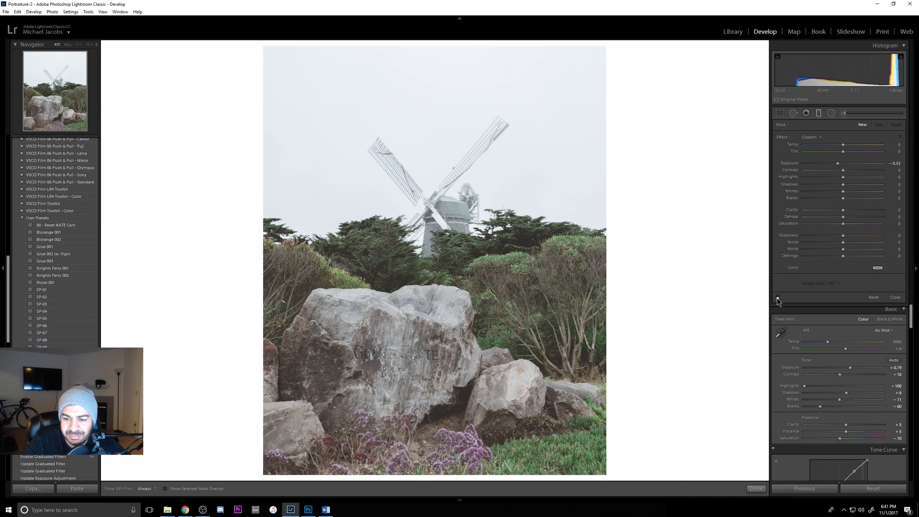
click(777, 298)
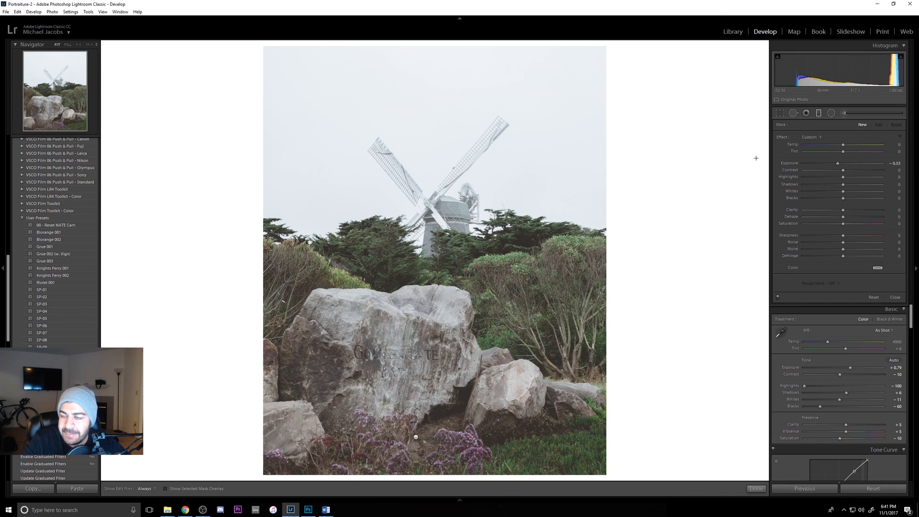
Step: Draw a second graduated filter down from the sky and position its center line level with the tree tops, narrowing its transition
mouse_move(441, 44)
mouse_down()
mouse_move(441, 316)
mouse_move(442, 264)
mouse_up()
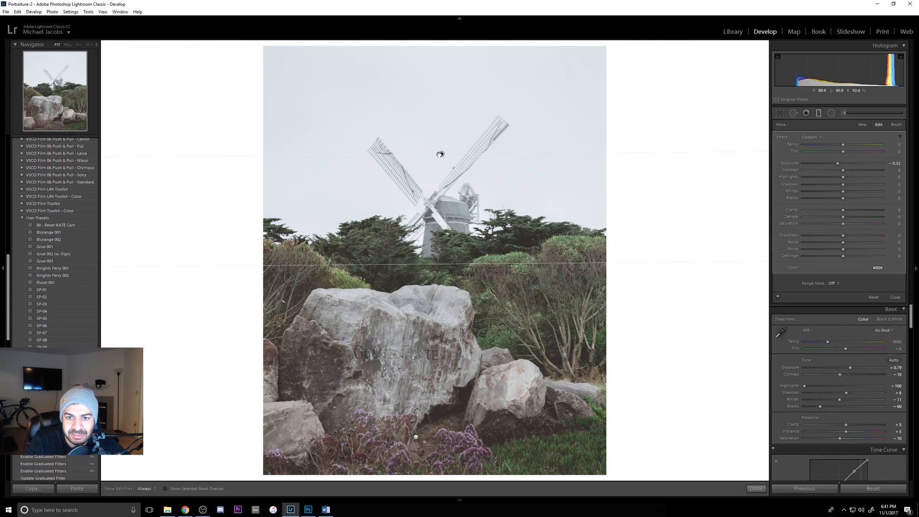
drag(442, 154, 449, 221)
drag(444, 333, 455, 300)
drag(458, 260, 455, 242)
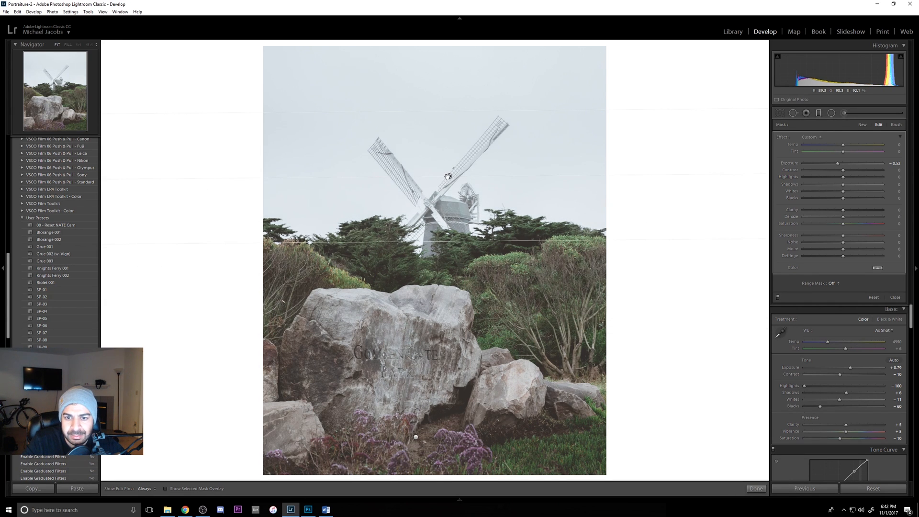
drag(447, 177, 453, 231)
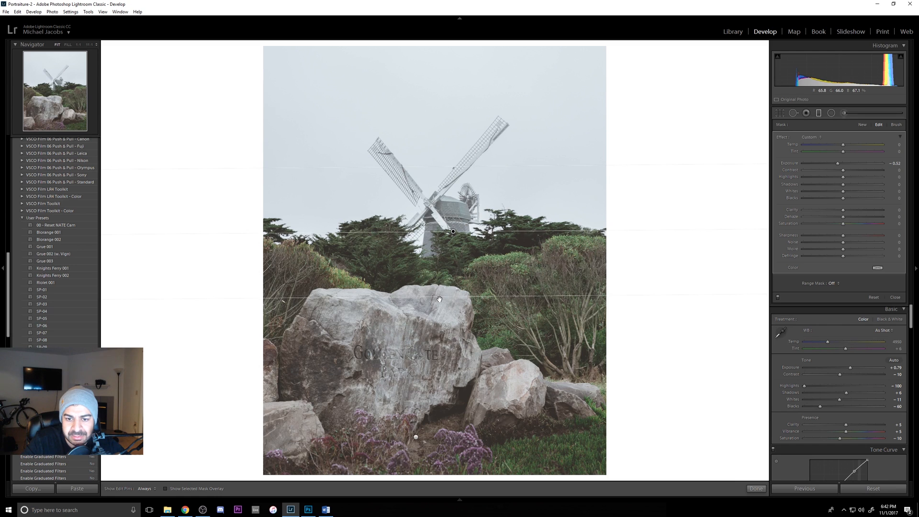
drag(439, 293, 450, 240)
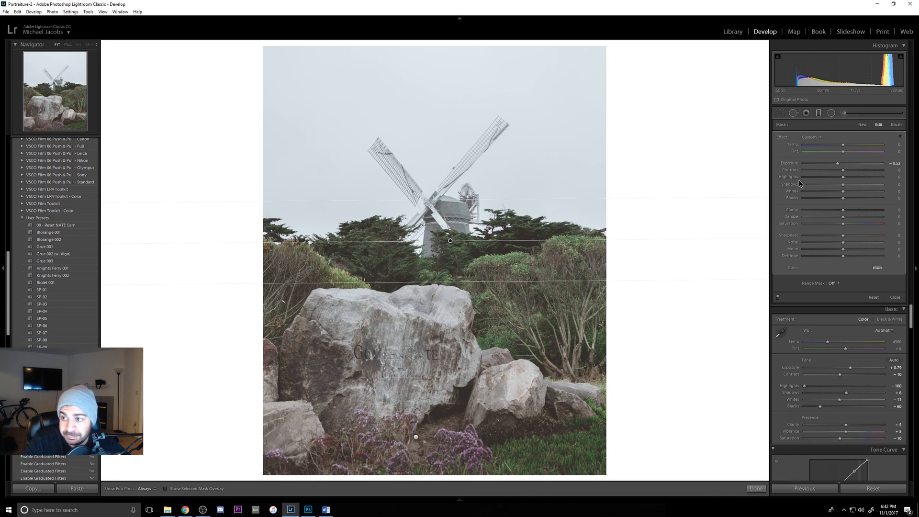
Step: Set the sky graduated filter's Contrast to 25, Highlights to −100 and Exposure to −0.31
drag(838, 166, 836, 166)
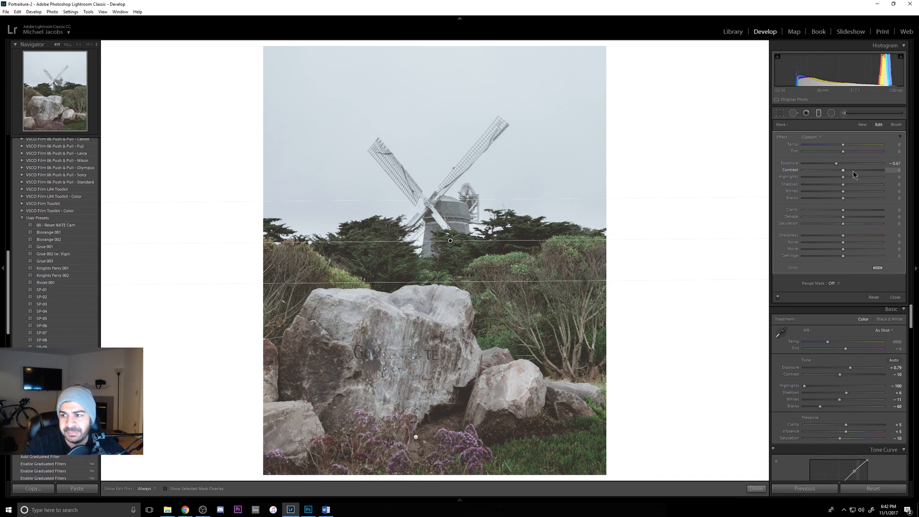
drag(843, 173, 727, 181)
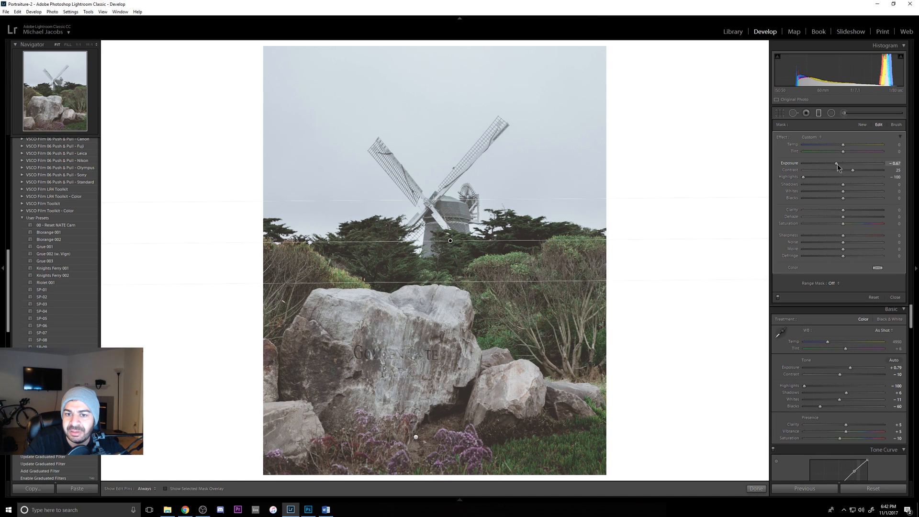
drag(837, 164, 839, 164)
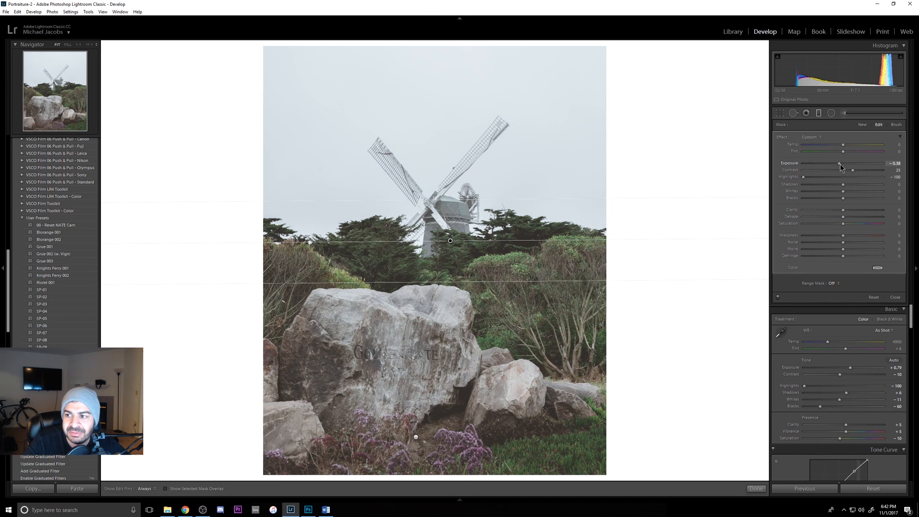
drag(840, 164, 841, 164)
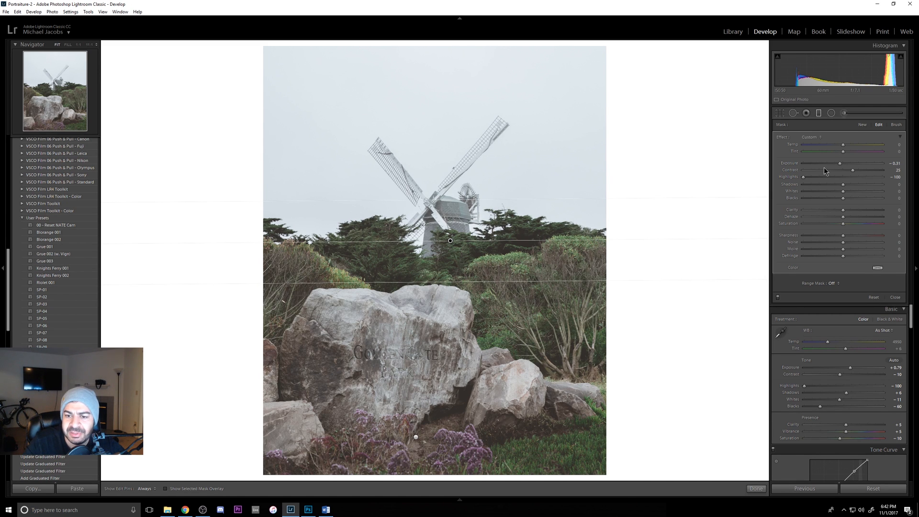
key(Return)
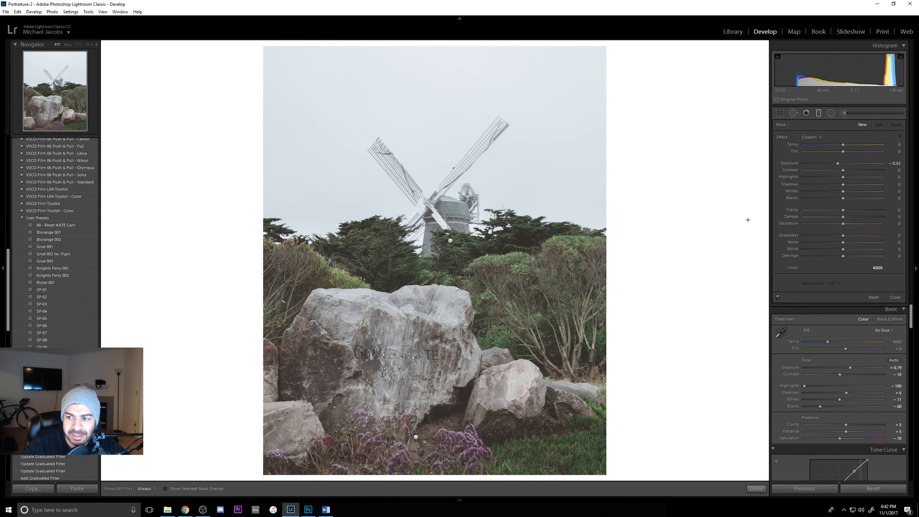
Step: Compare the photo with the graduated filters off and on, reset the sky filter's Exposure to 0, and close the Graduated Filter tool
click(778, 298)
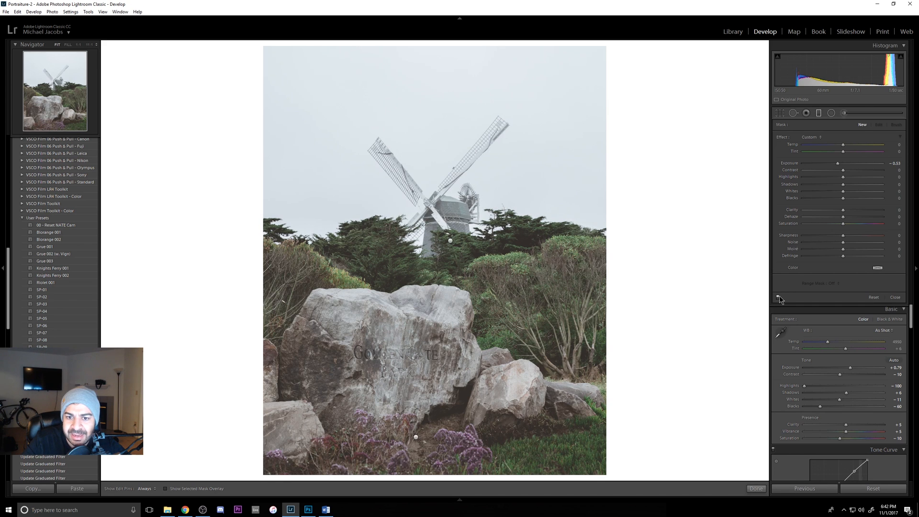
click(778, 298)
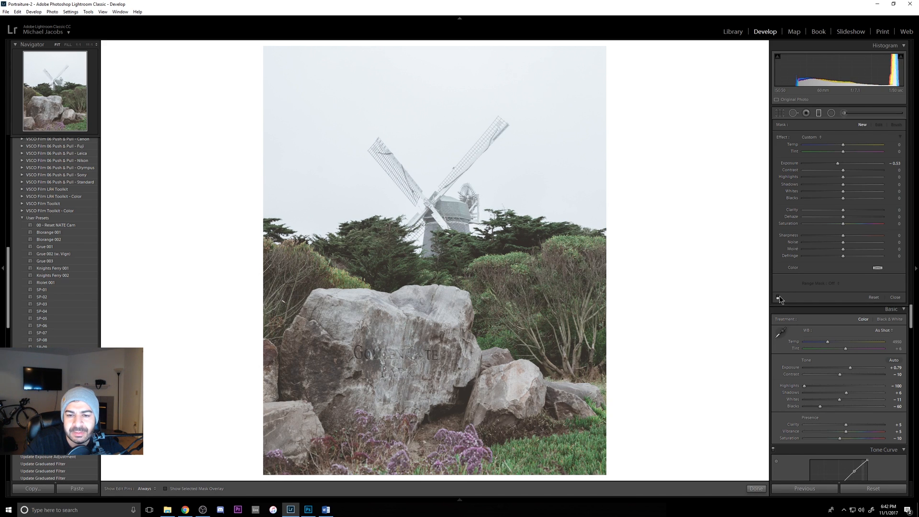
click(779, 298)
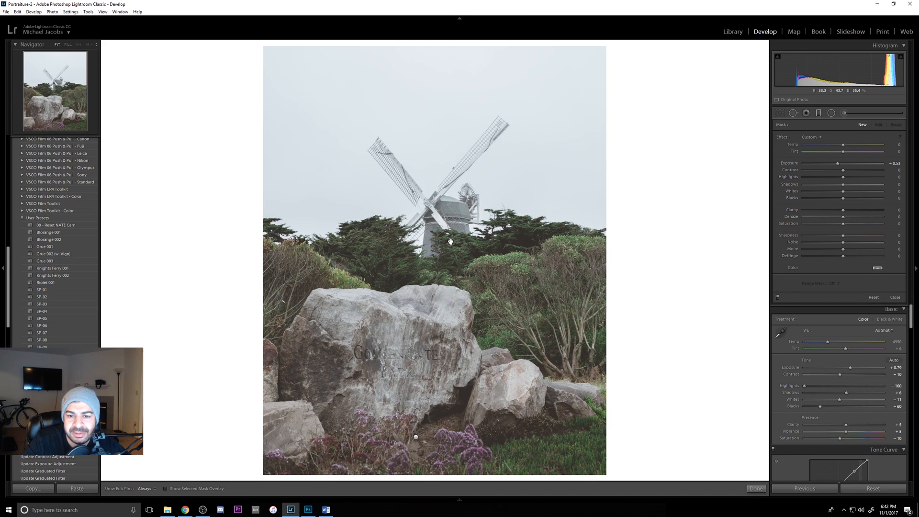
double_click(795, 164)
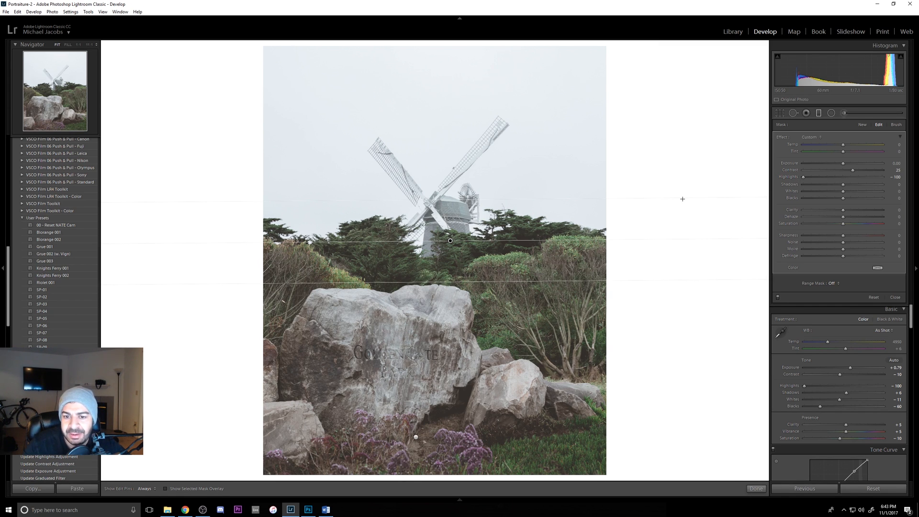
click(655, 328)
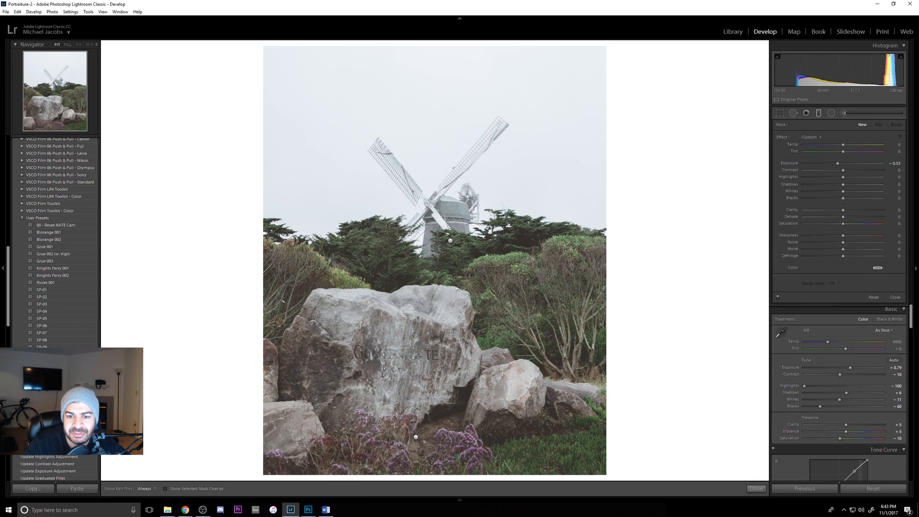
key(m)
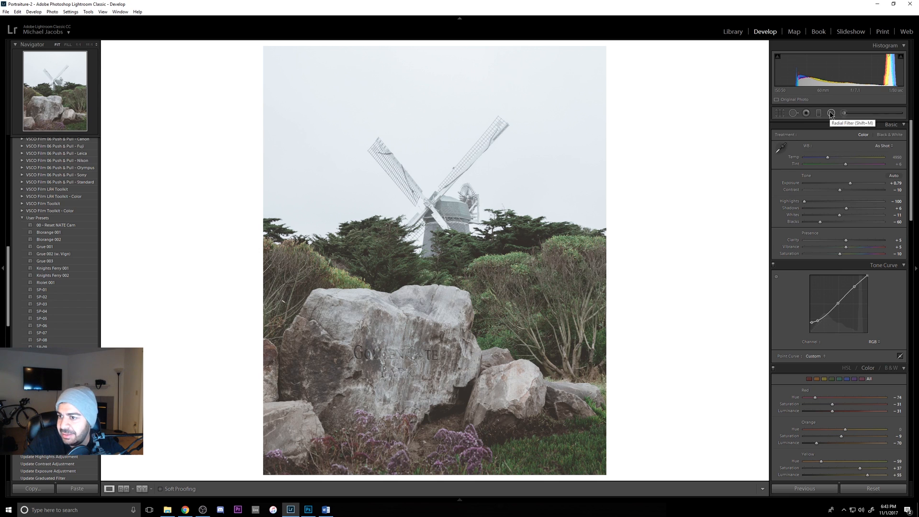
Step: Add an inverted radial filter and fit its narrow, tilted ellipse over the windmill's tower
click(831, 114)
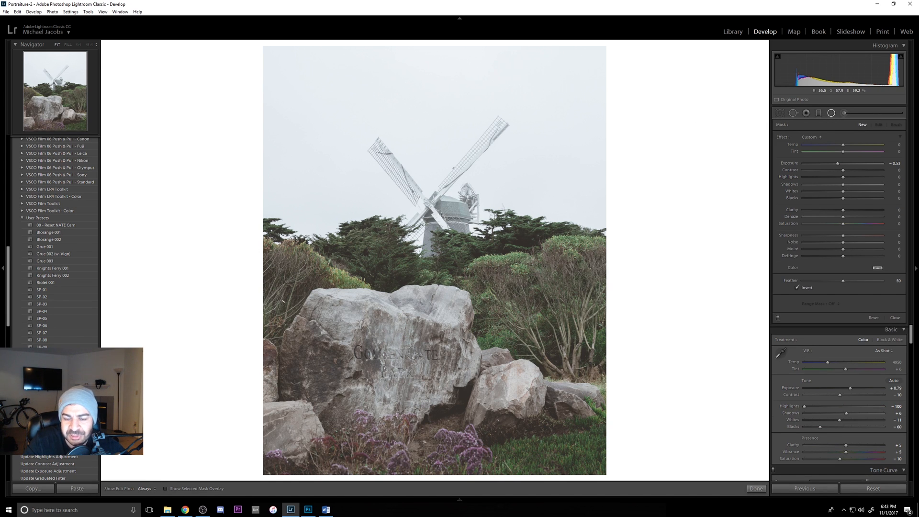
drag(429, 199, 462, 245)
drag(430, 198, 444, 226)
drag(438, 174, 449, 195)
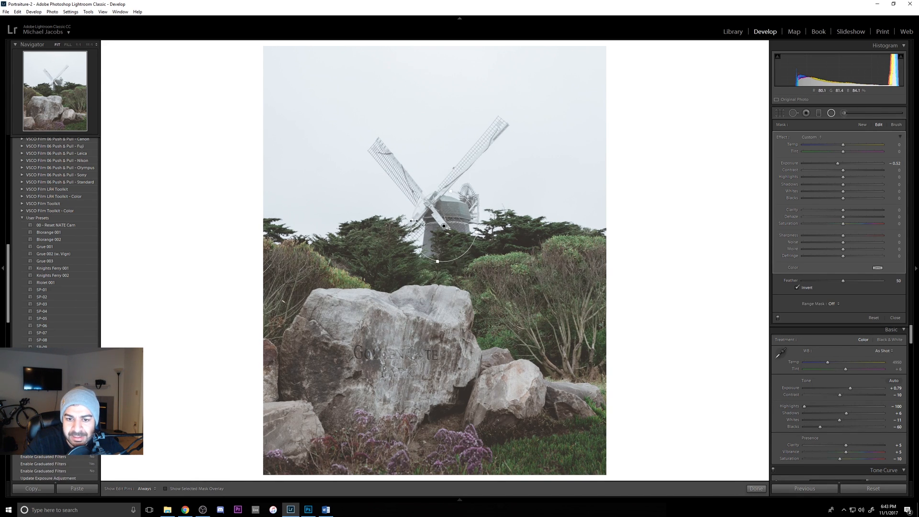
drag(414, 222, 446, 230)
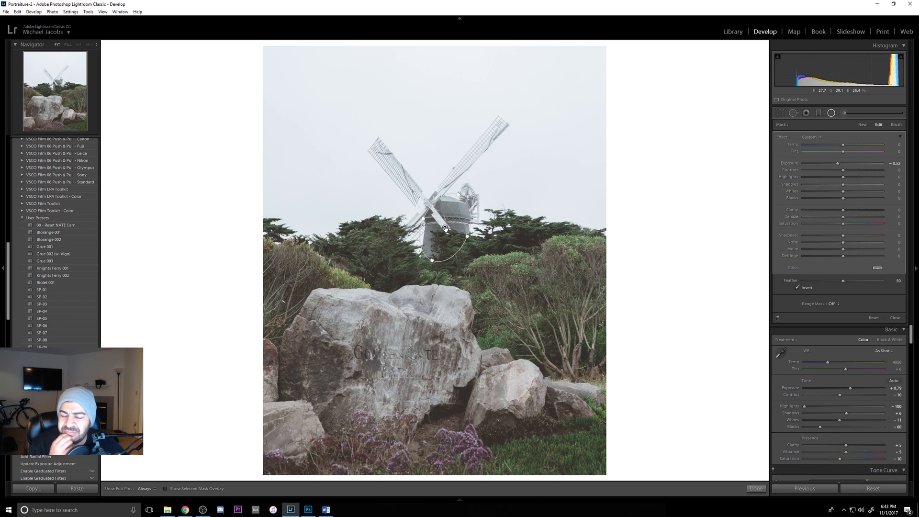
Step: Set the windmill radial filter's Exposure to −0.23 and Contrast to 19
mouse_move(445, 228)
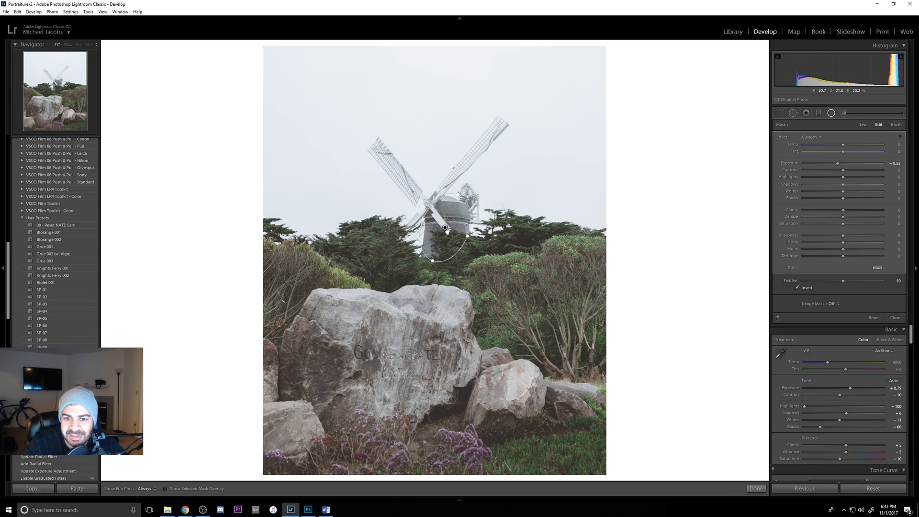
drag(838, 163, 841, 165)
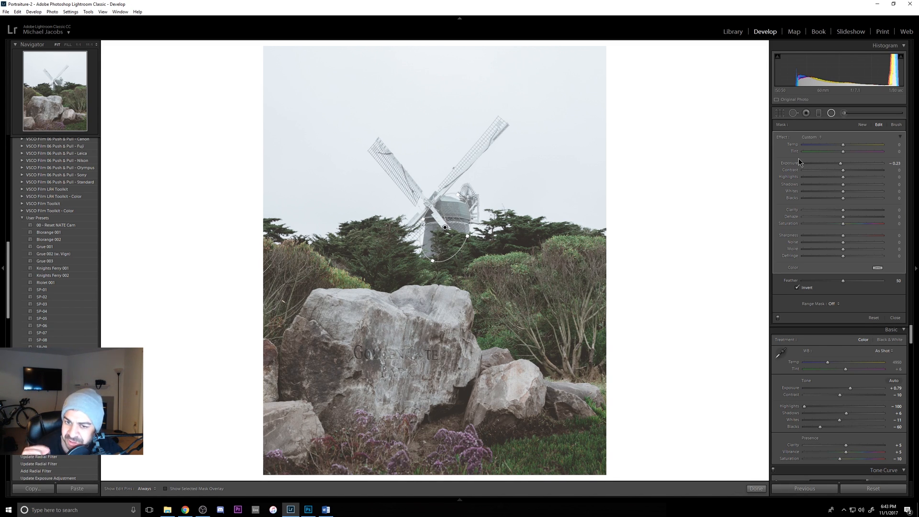
drag(844, 172, 852, 173)
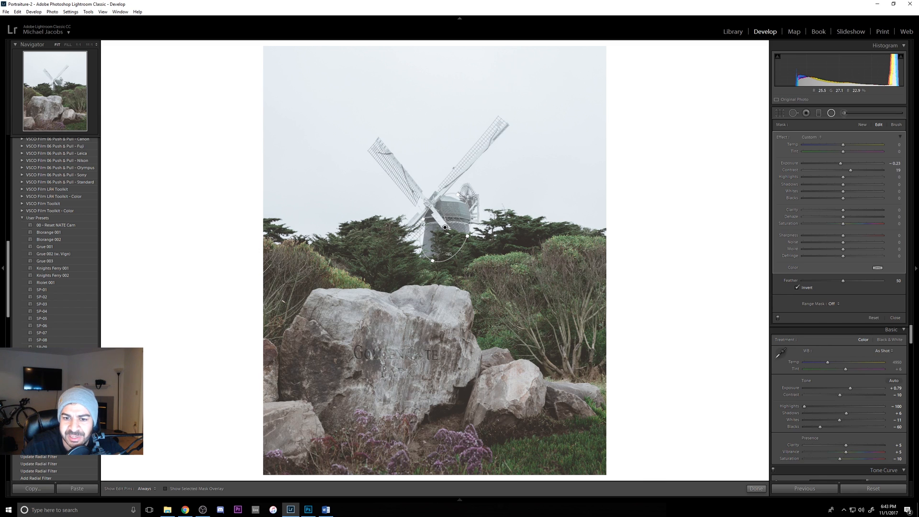
Step: Show the radial filter's mask overlay and erase the mask from the trees beneath the windmill with the brush, hiding the edit pins
key(o)
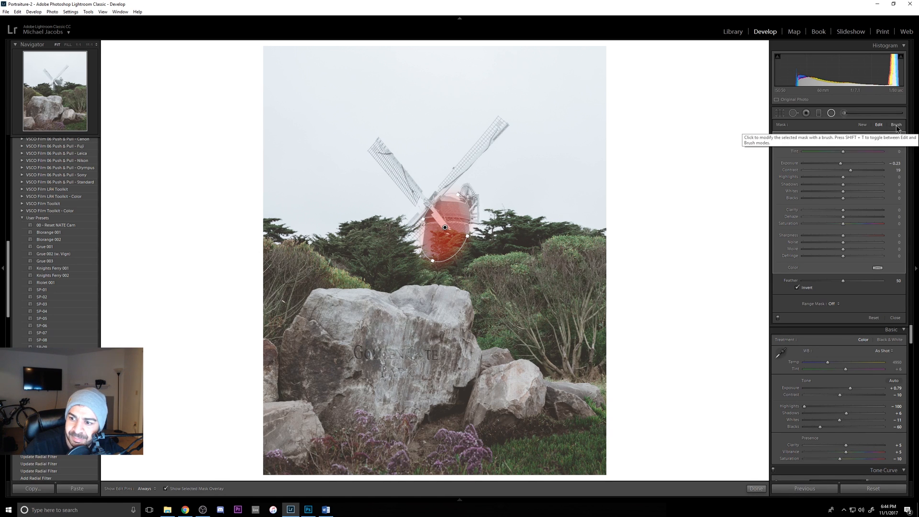
click(897, 125)
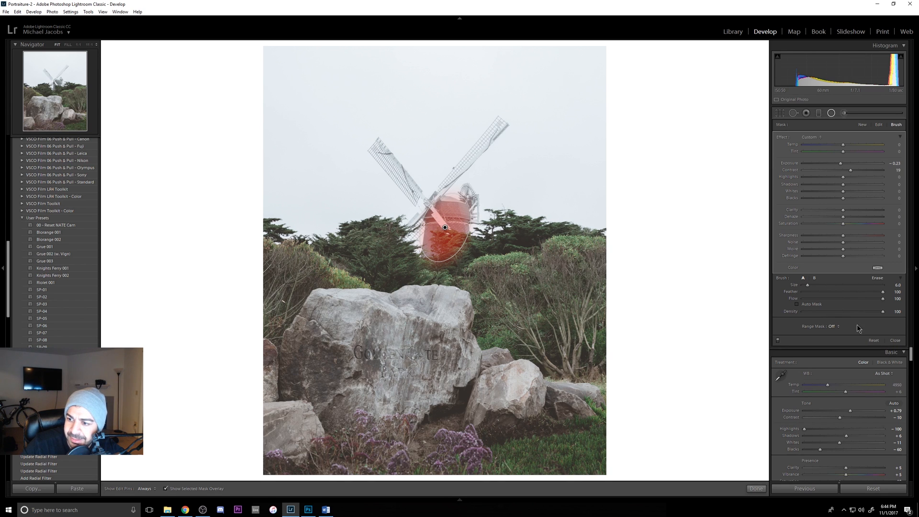
click(878, 278)
key(h)
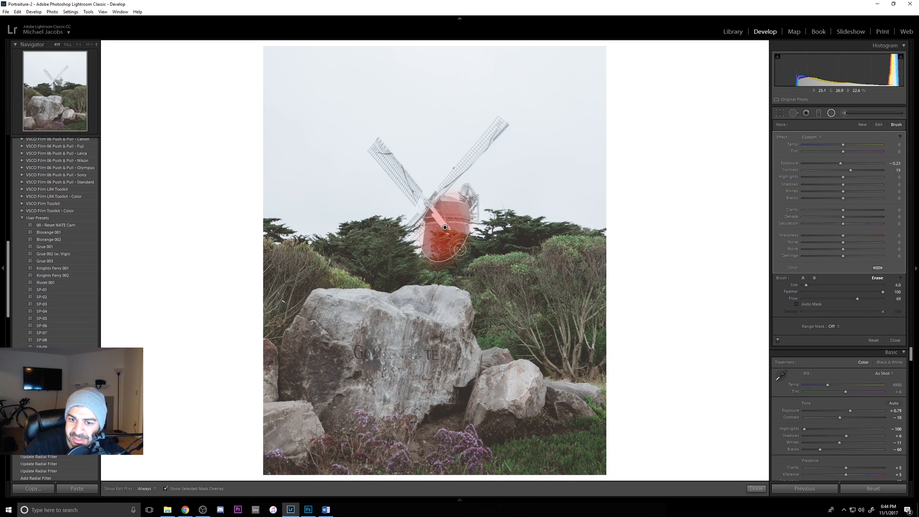
mouse_move(463, 249)
mouse_down()
mouse_move(436, 252)
mouse_move(441, 259)
mouse_move(440, 241)
mouse_move(468, 244)
mouse_move(448, 249)
mouse_move(439, 236)
mouse_move(469, 249)
mouse_move(438, 239)
mouse_move(443, 258)
mouse_move(439, 236)
mouse_move(481, 256)
mouse_move(442, 232)
mouse_move(446, 262)
mouse_move(442, 255)
mouse_up()
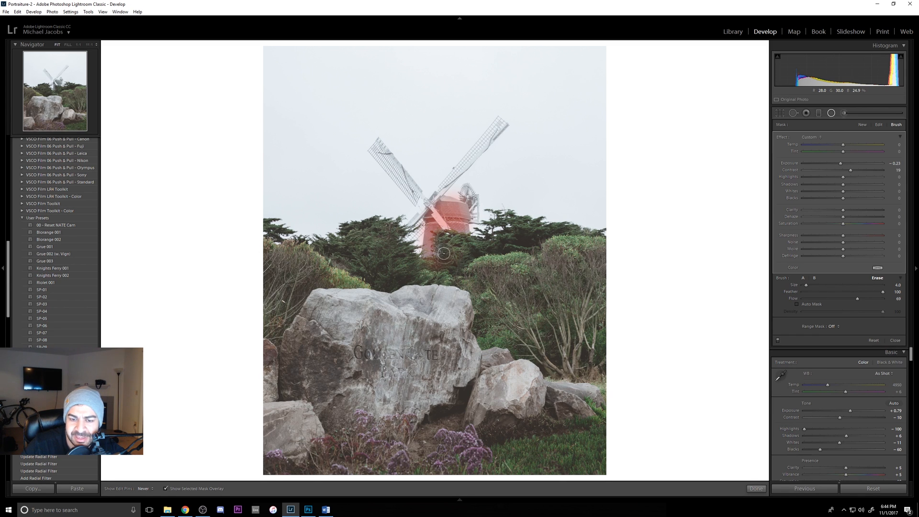
Step: Check the windmill radial filter with its mask overlay and edit pins shown and hidden, and finish editing the filter
key(h)
key(o)
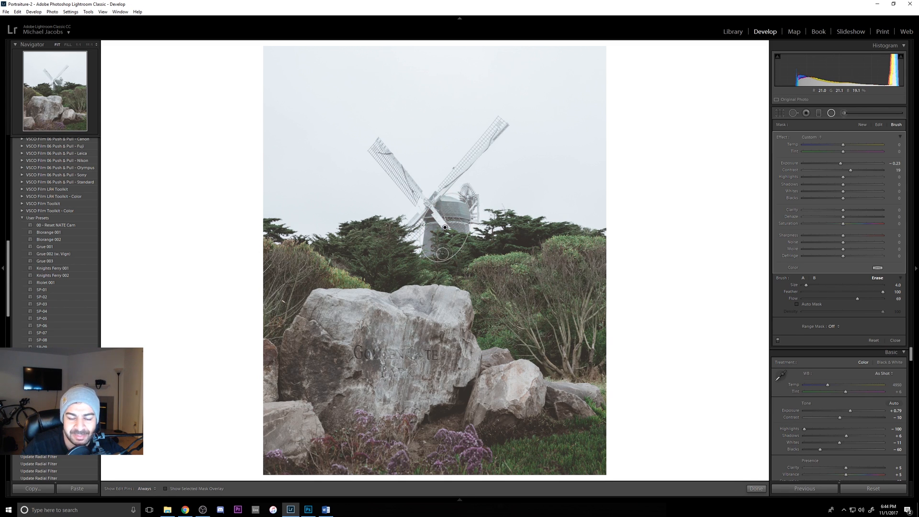
key(o)
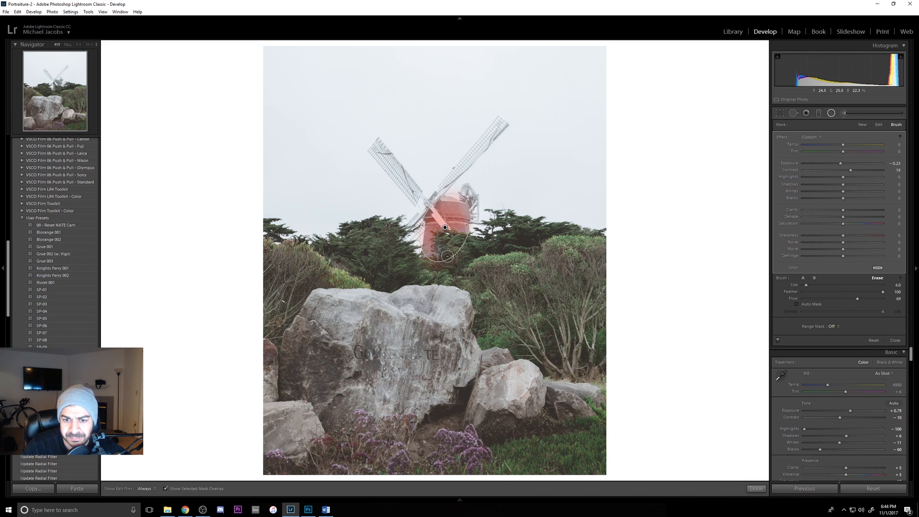
key(h)
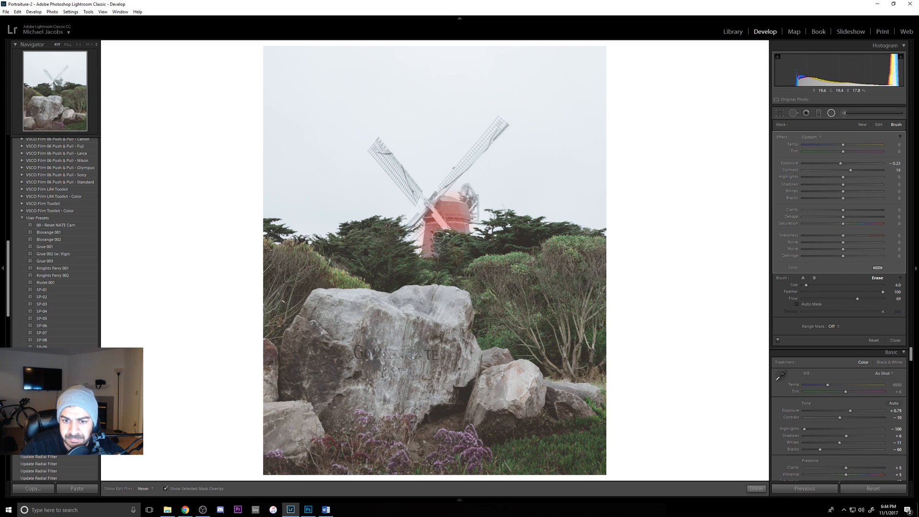
key(h)
key(o)
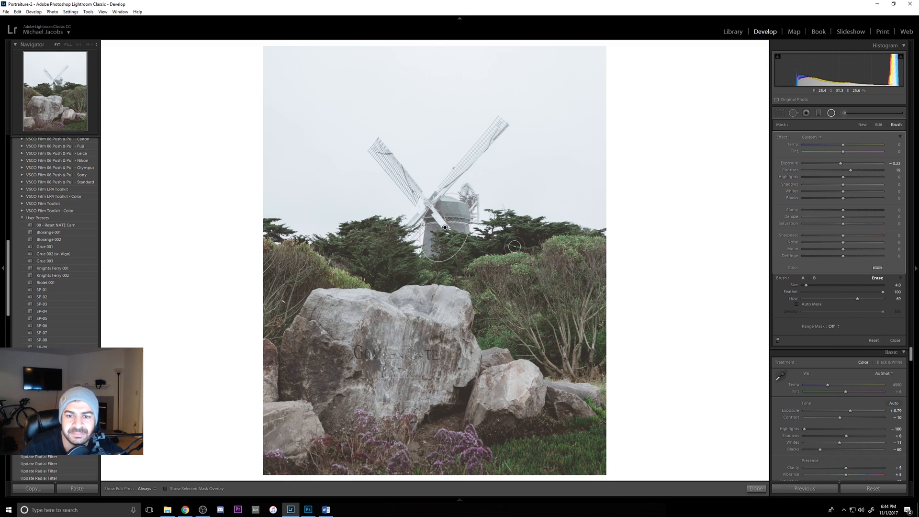
key(Return)
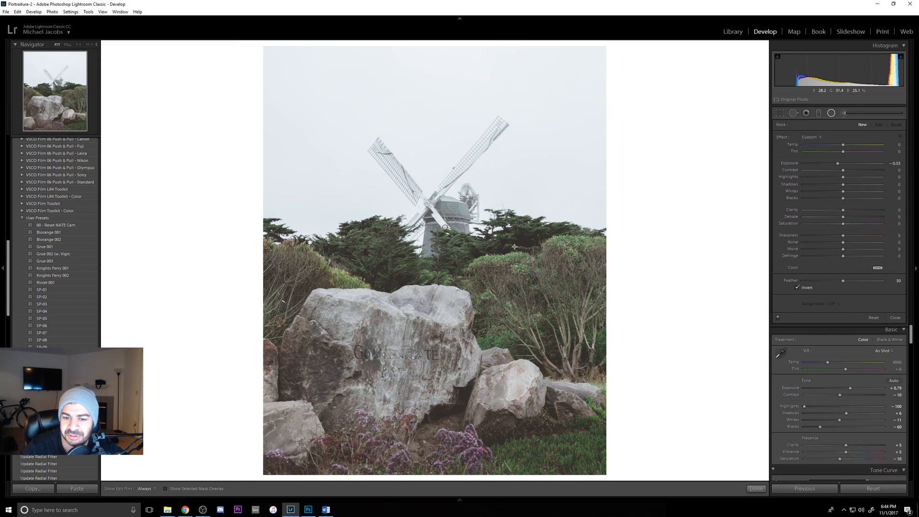
Step: Heal the pale spot inside the O of GOLDEN on the rock using Spot Removal in Heal mode at size 17
key(ctrl+equal)
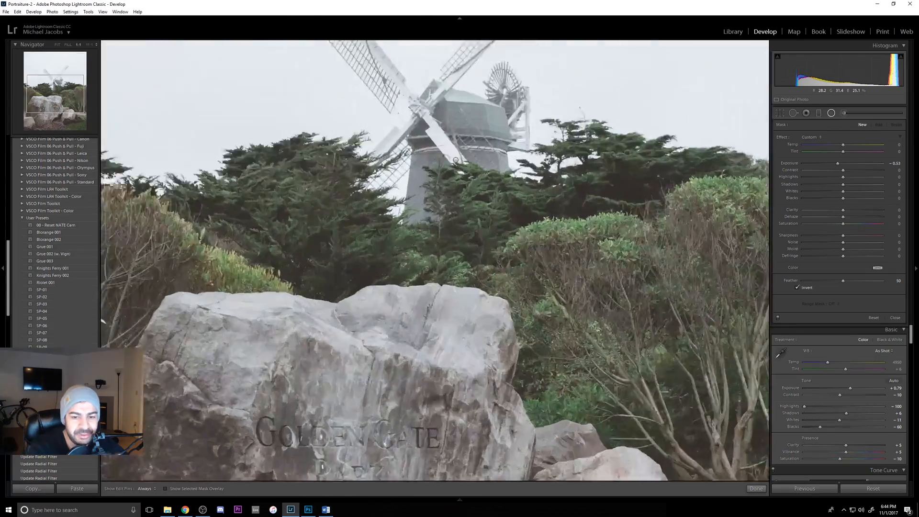
key(ctrl+equal)
key(ctrl+minus)
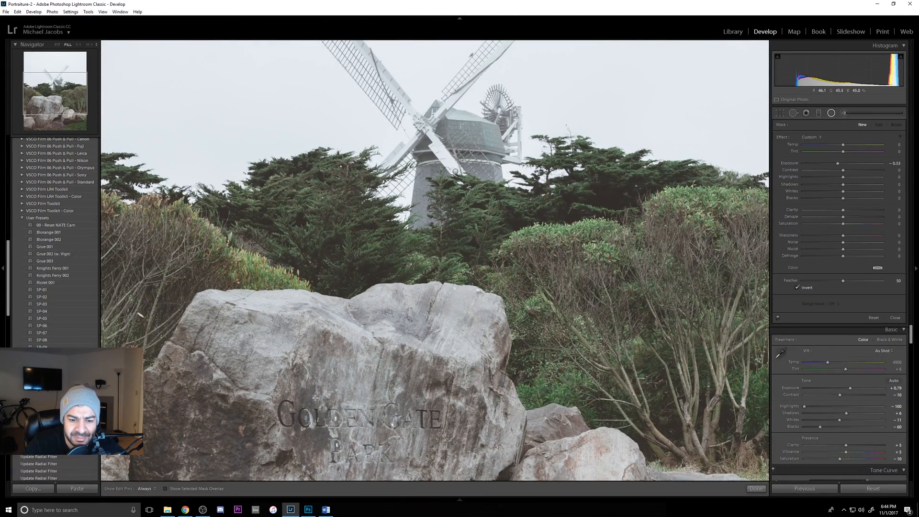
drag(50, 104, 51, 109)
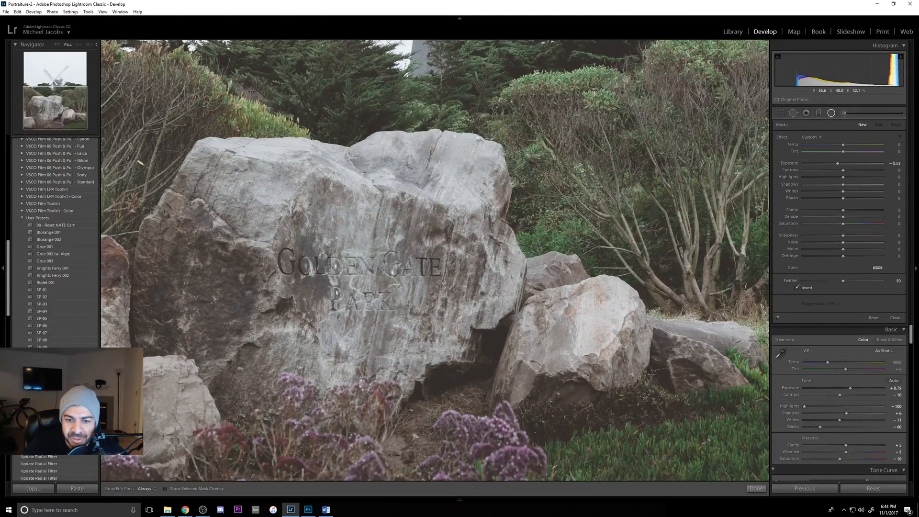
click(793, 114)
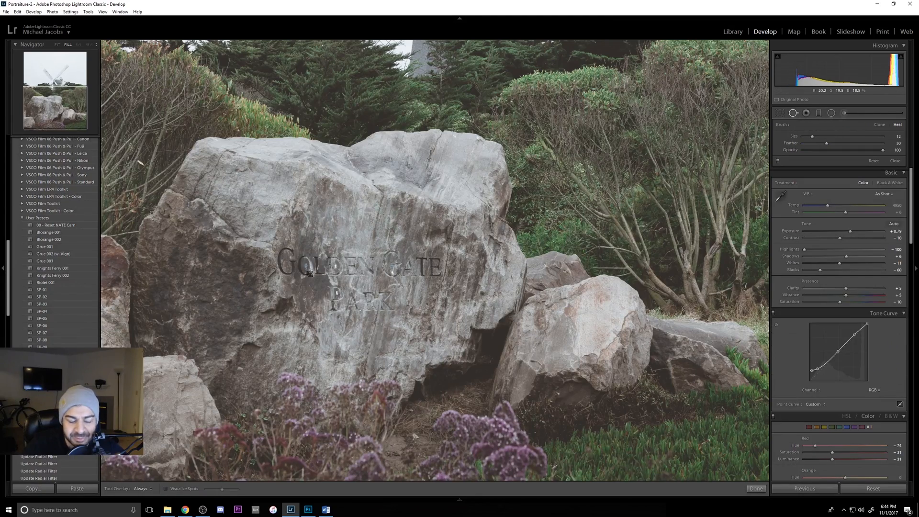
key(z)
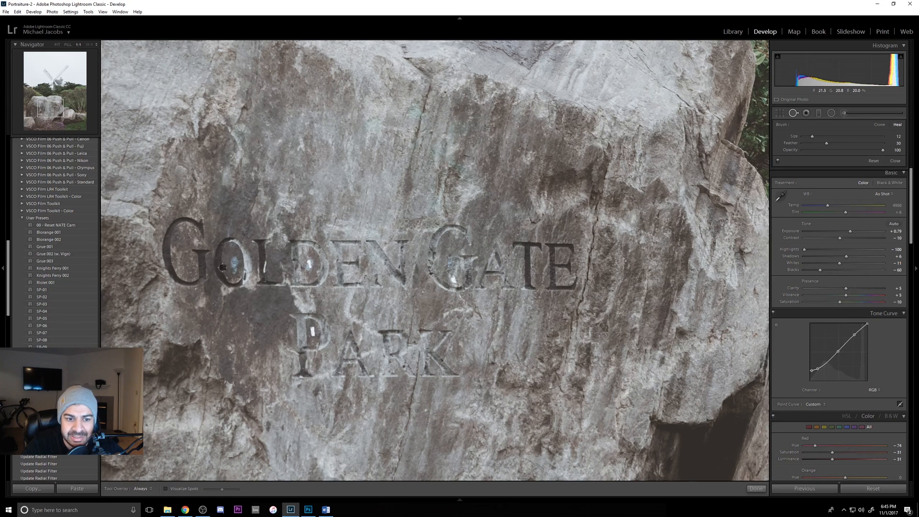
scroll(237, 266, up, 3)
scroll(235, 265, down, 2)
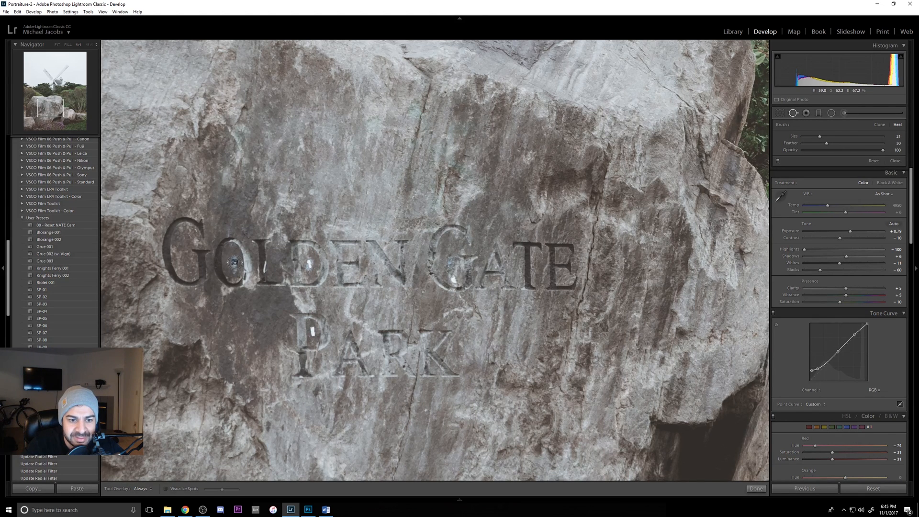
click(233, 264)
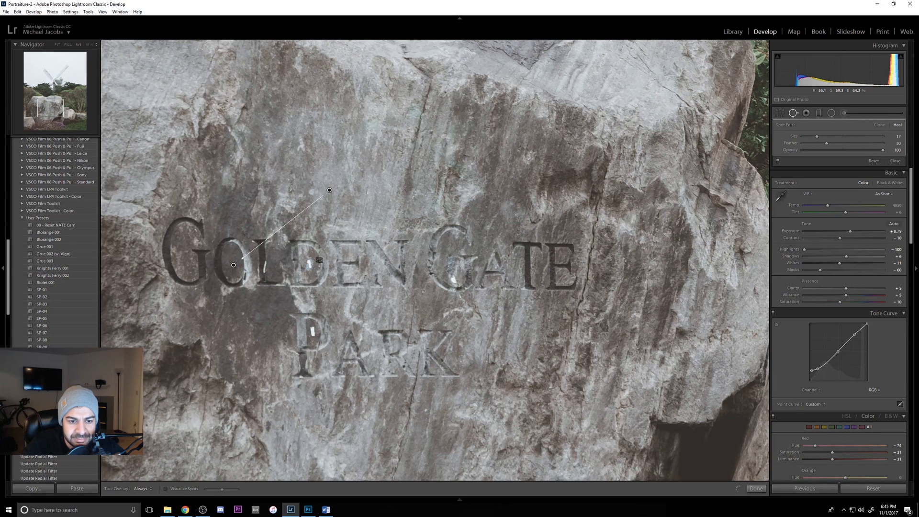
key(Escape)
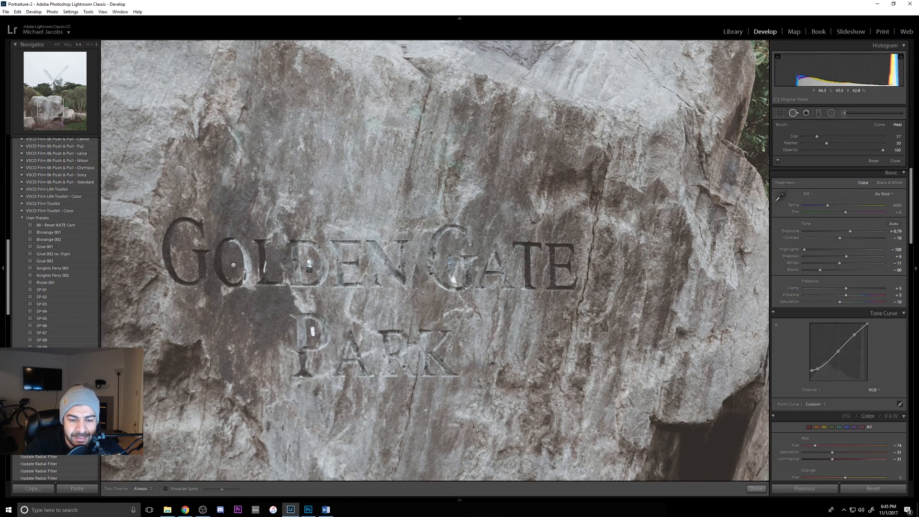
Step: Heal the white spots inside the D of GOLDEN and the G of GATE on the rock
click(309, 266)
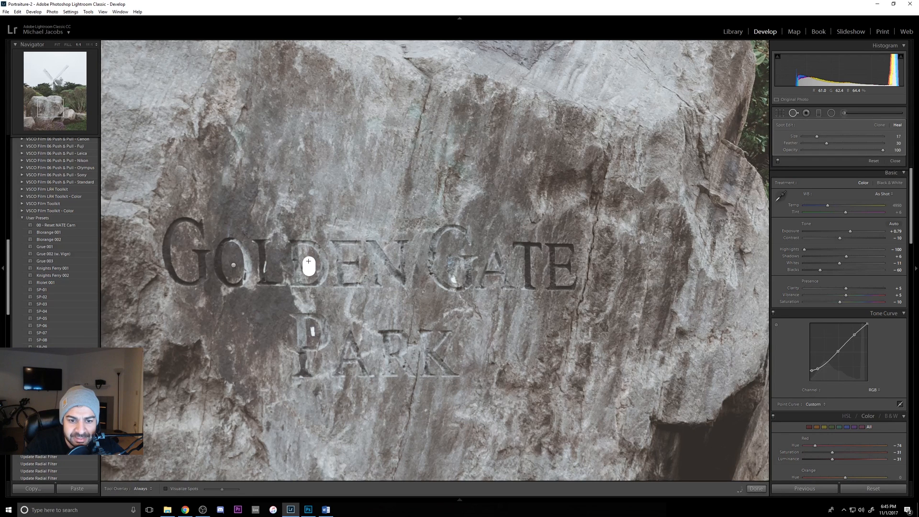
click(341, 262)
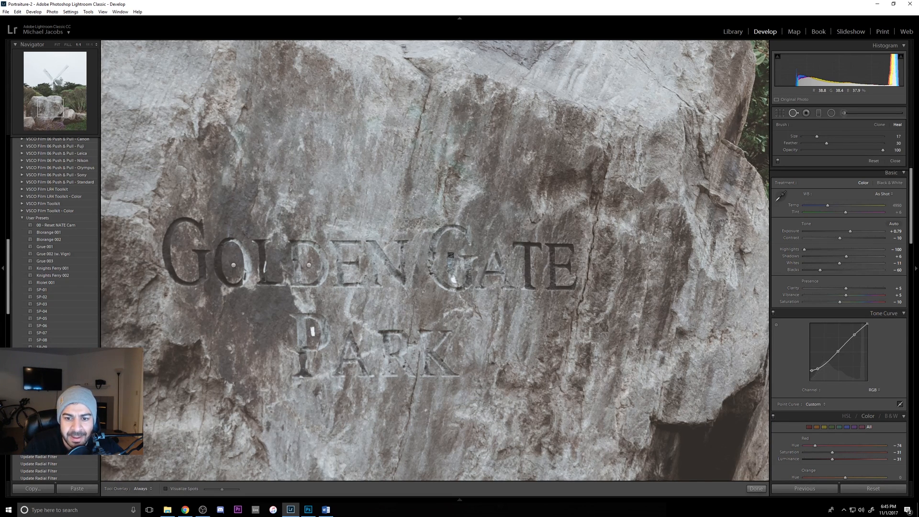
drag(450, 255, 453, 281)
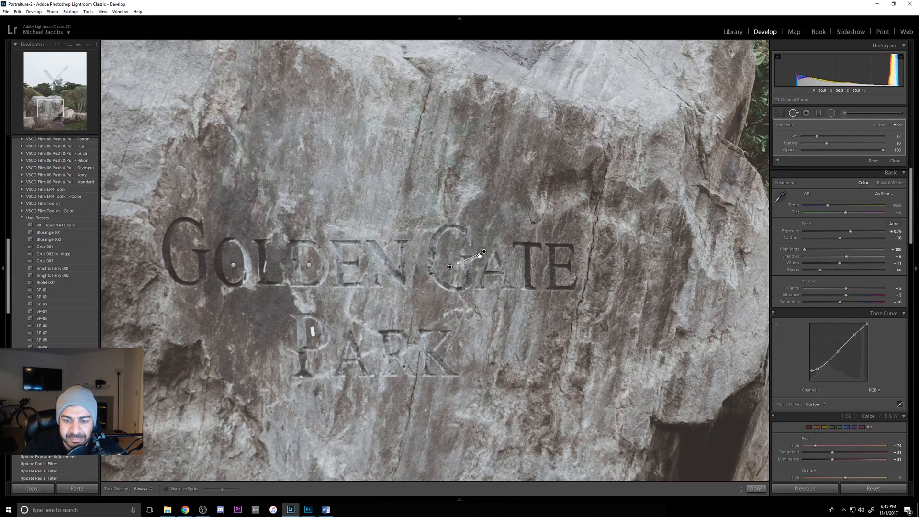
key(Return)
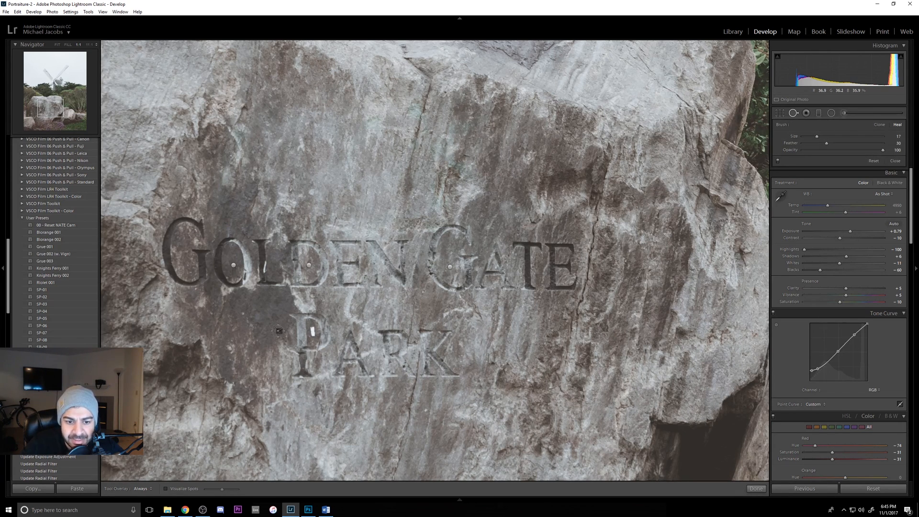
Step: Heal the white spot inside the P of PARK on the rock and close the Spot Removal tool
scroll(312, 336, down, 1)
drag(312, 336, 312, 328)
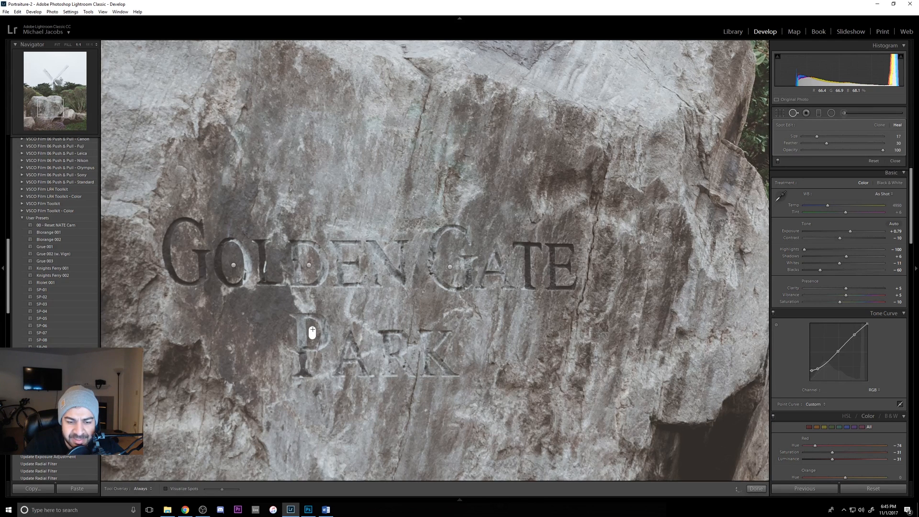
click(381, 312)
key(q)
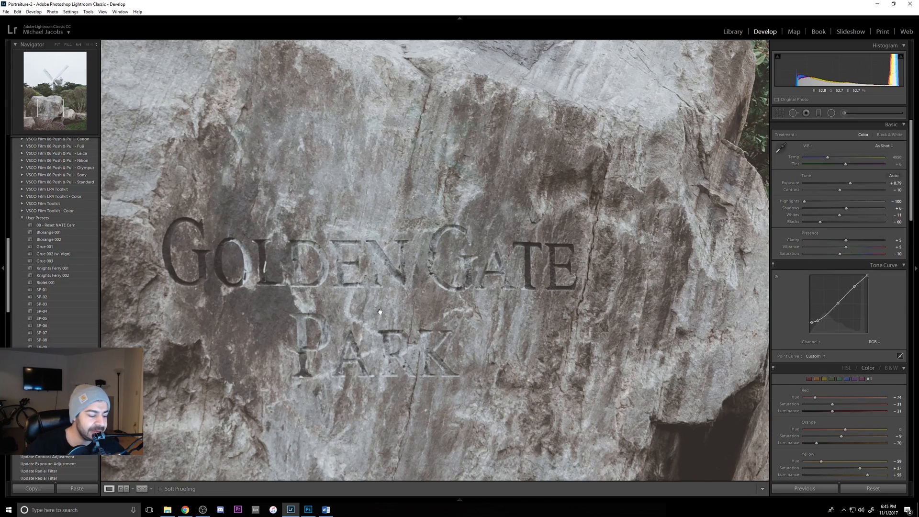
Step: Compare the whole photo before and after the edits side by side, and return to the single view
click(380, 312)
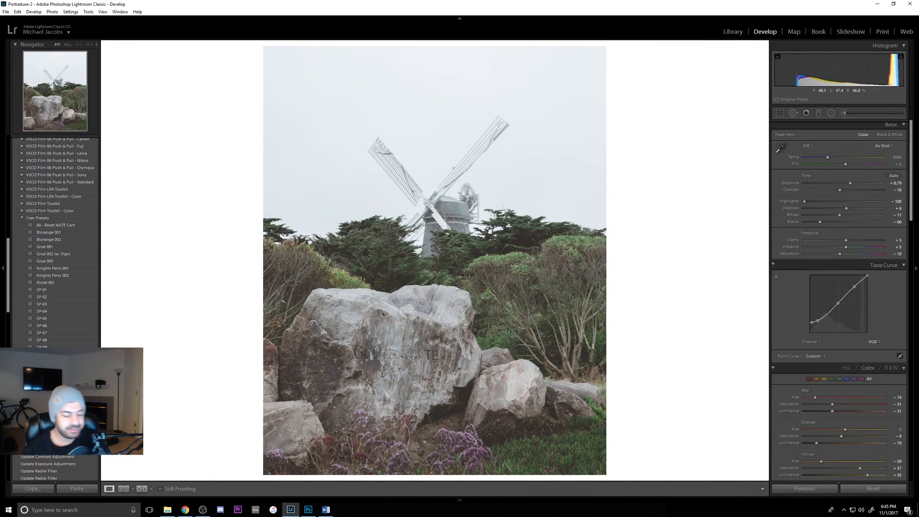
key(y)
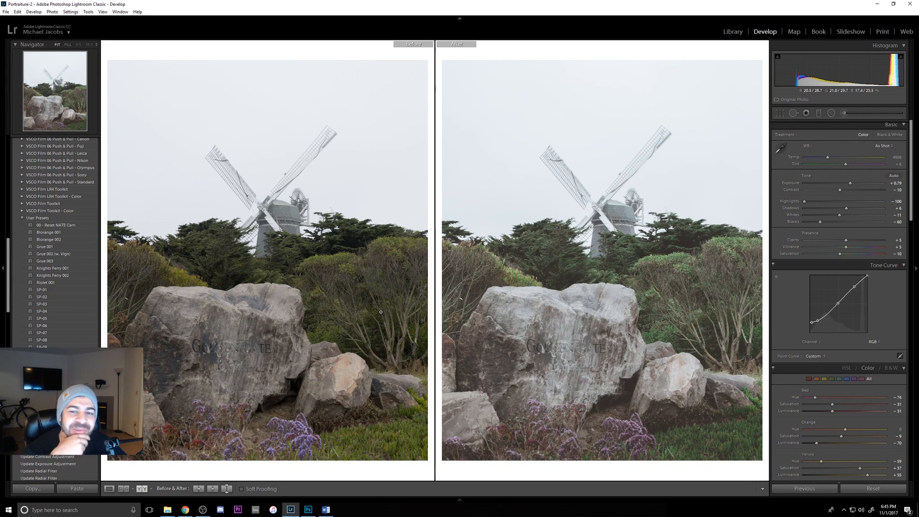
key(y)
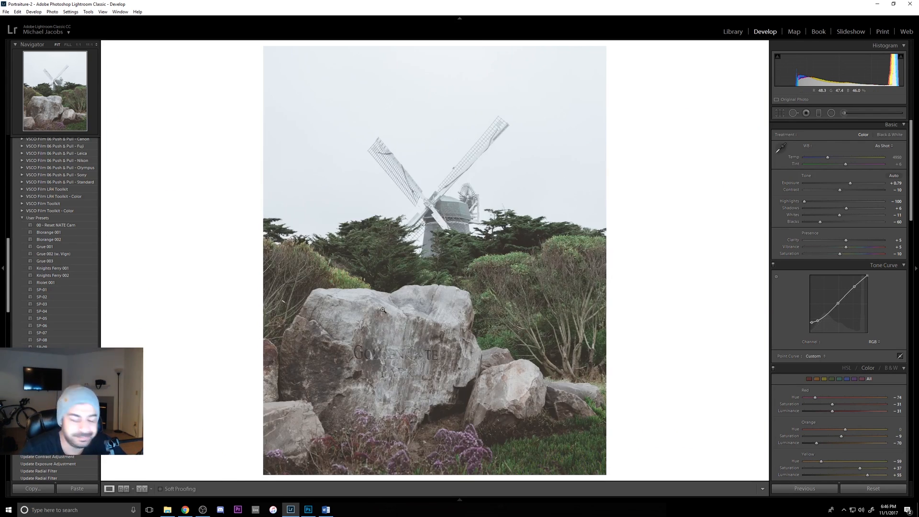
key(ctrl+d)
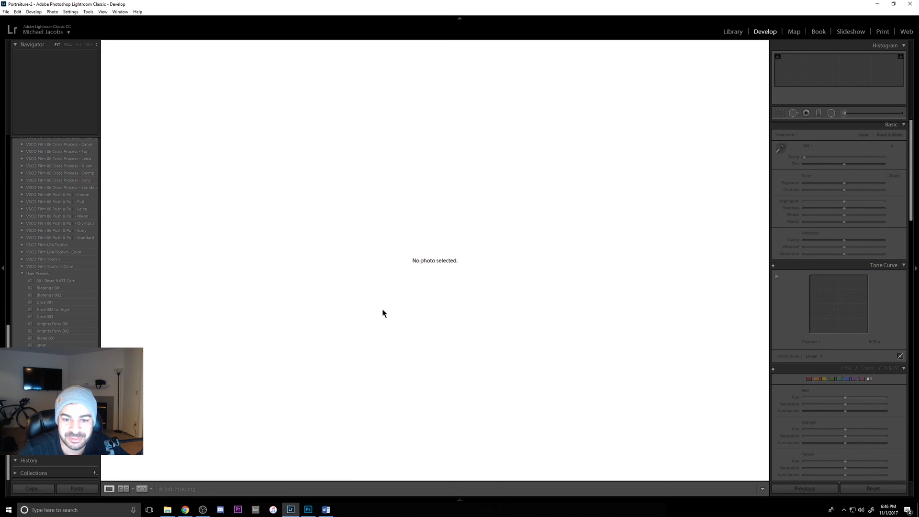
click(440, 499)
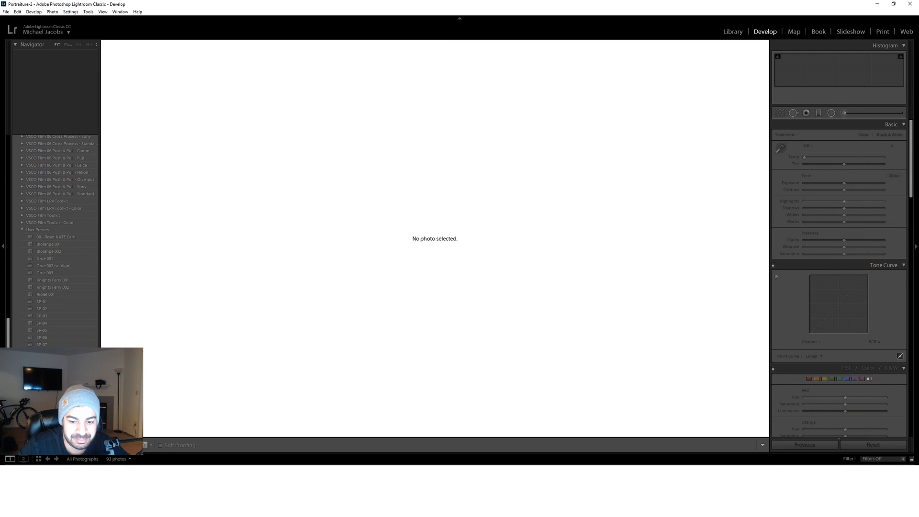
click(441, 500)
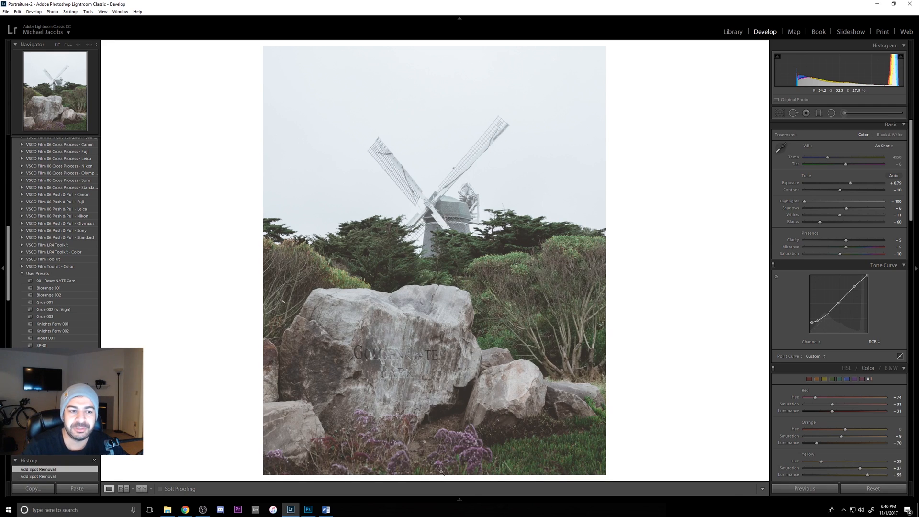